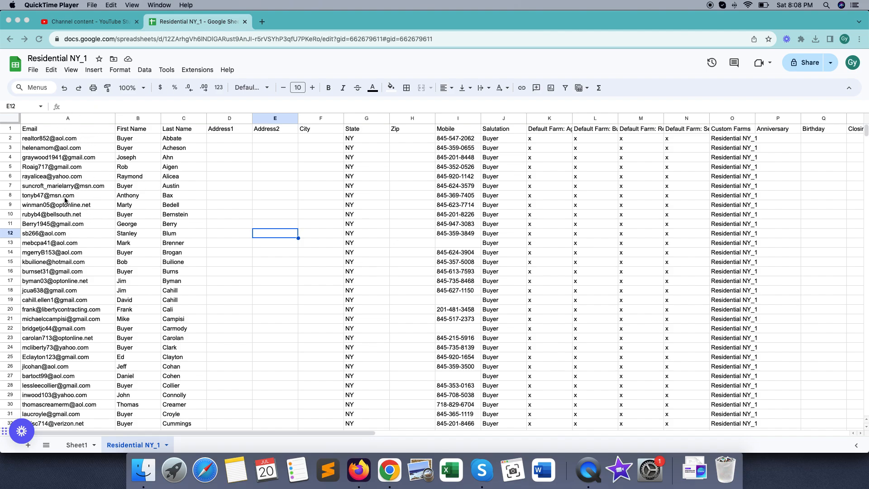
- Examine the Email column down the contact list and the overall layout of the Residential NY_1 sheet
scroll(127, 237, "down", 15)
scroll(127, 236, "up", 15)
left_click(67, 119)
left_click(66, 120)
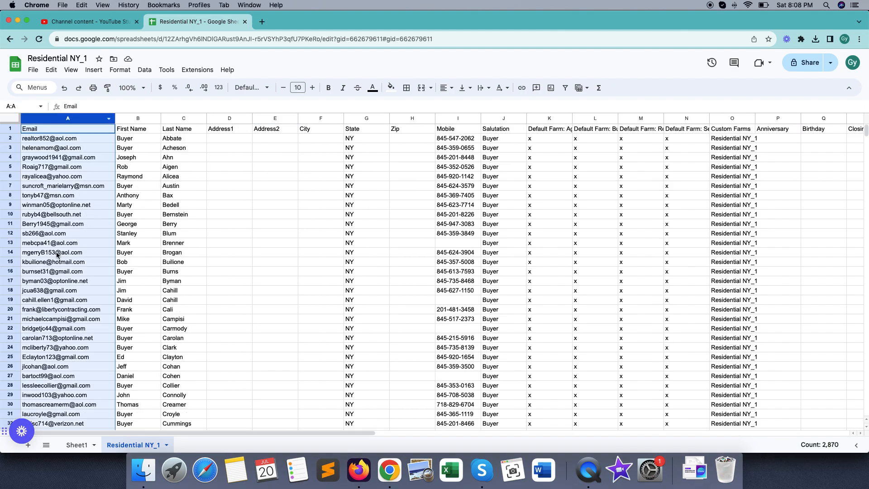
scroll(97, 323, "down", 20)
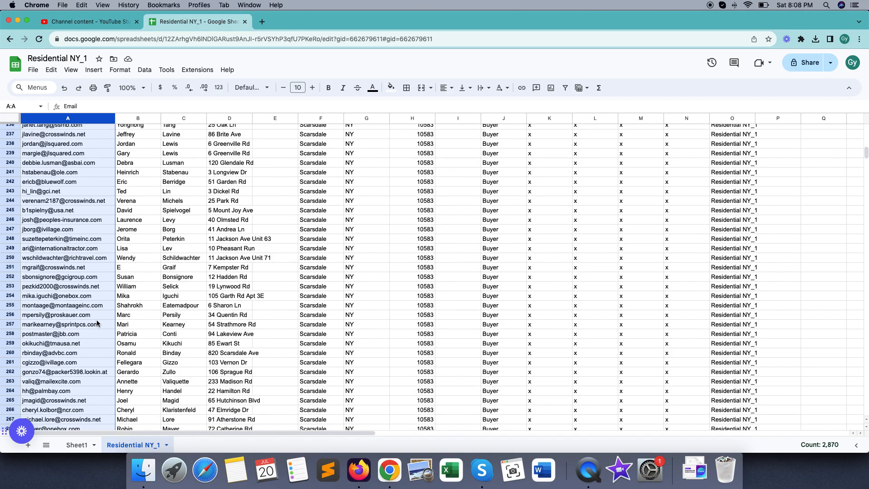
scroll(97, 322, "down", 20)
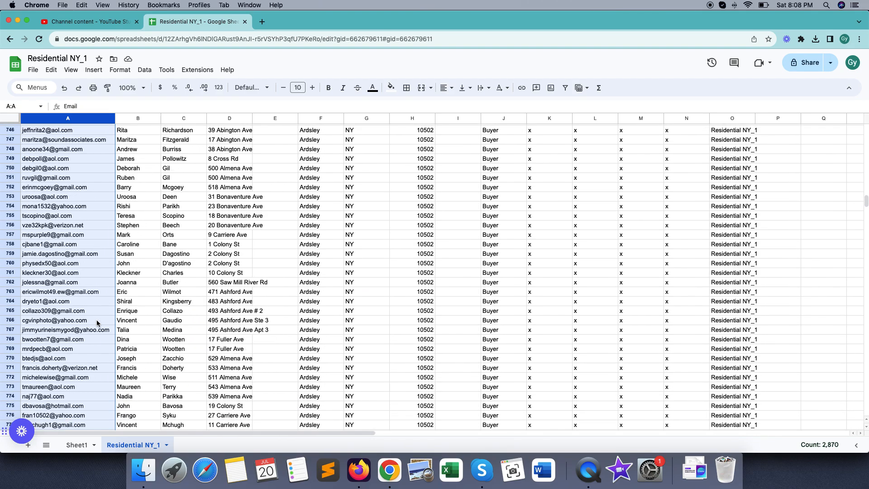
scroll(97, 322, "down", 12)
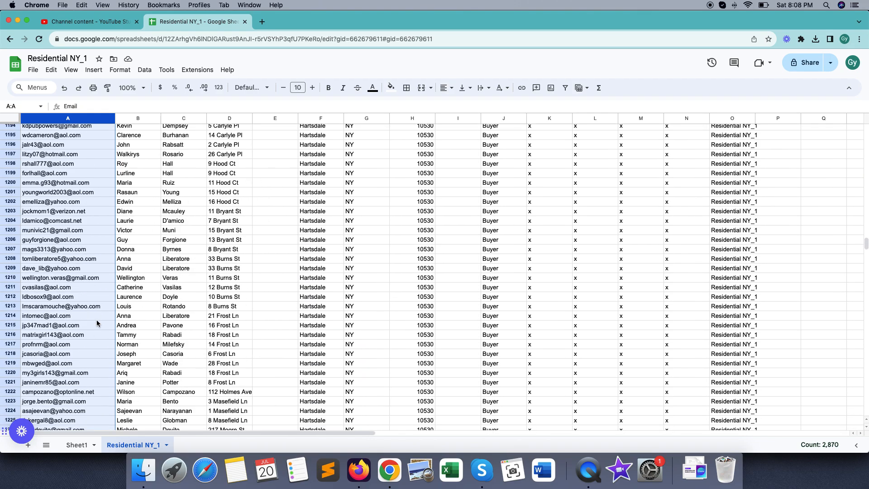
left_click_drag(866, 237, 842, 116)
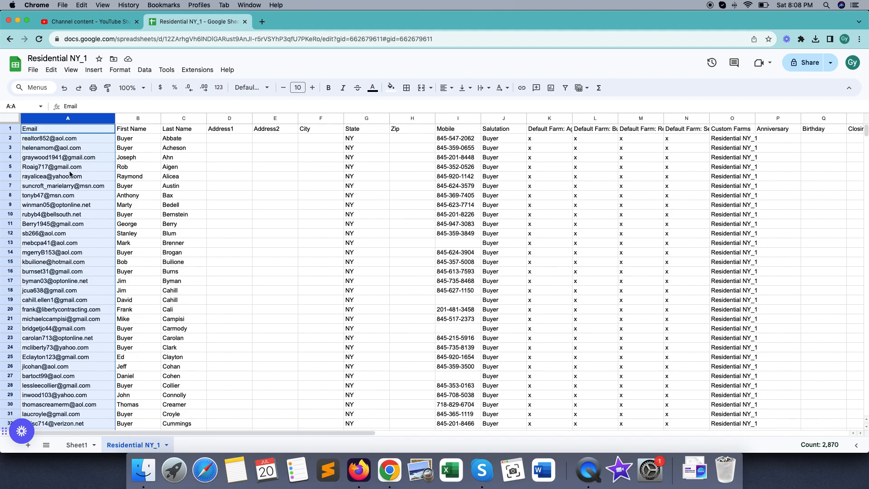
left_click(86, 170)
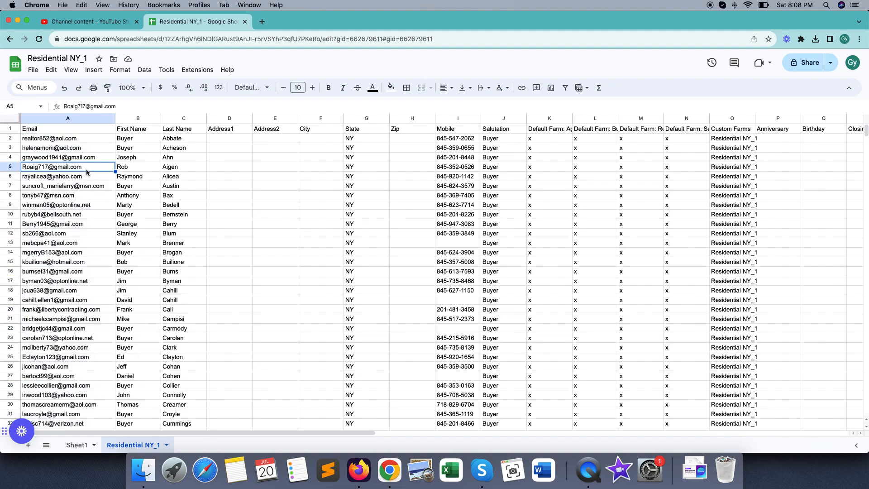
left_click(220, 167)
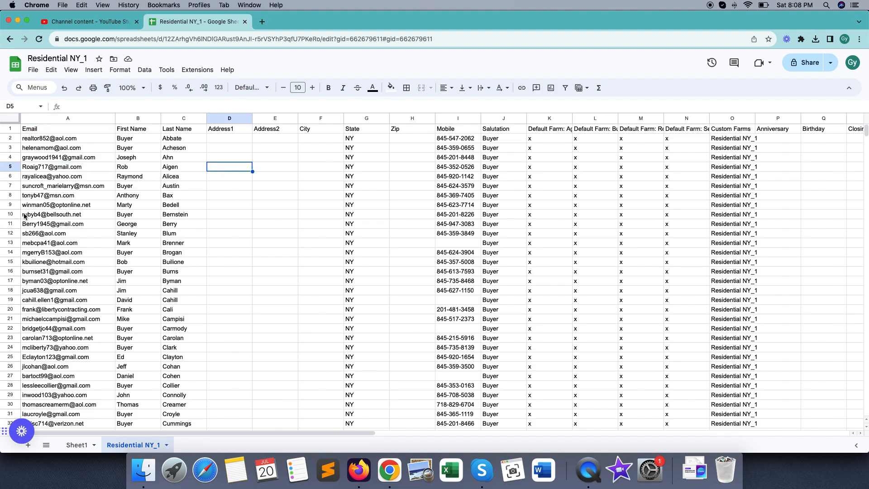
scroll(60, 299, "down", 6)
scroll(60, 299, "up", 6)
- Run Remove duplicates on the entire sheet with the header row option on and all columns analyzed
left_click(9, 121)
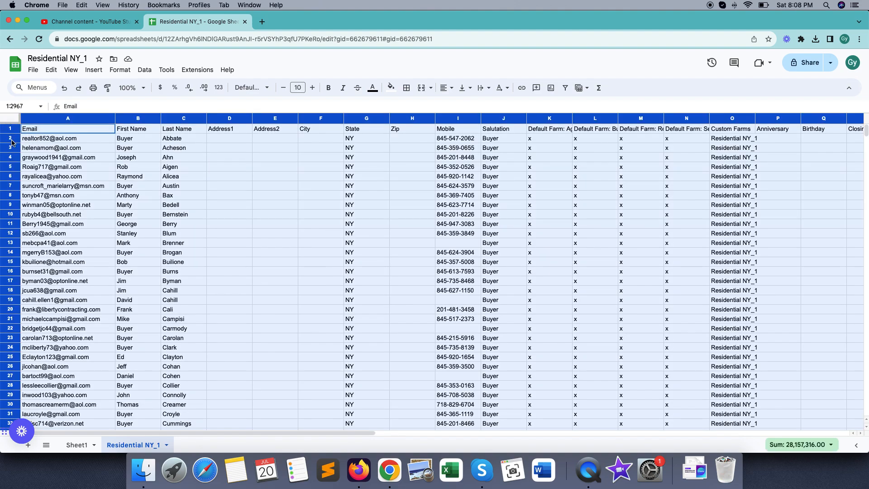
left_click(148, 71)
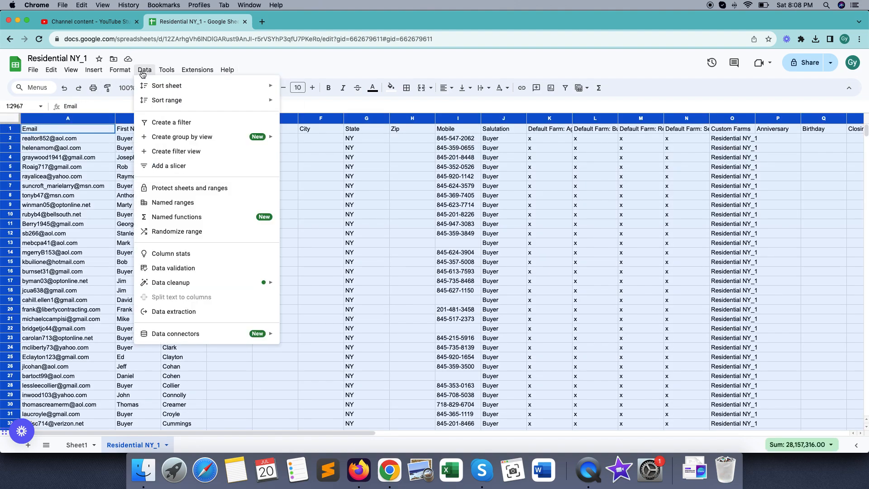
mouse_move(195, 286)
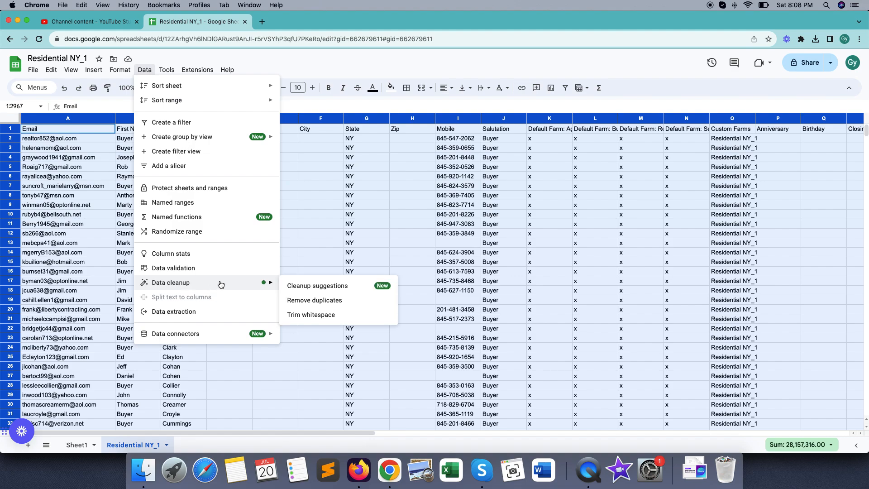
left_click(327, 301)
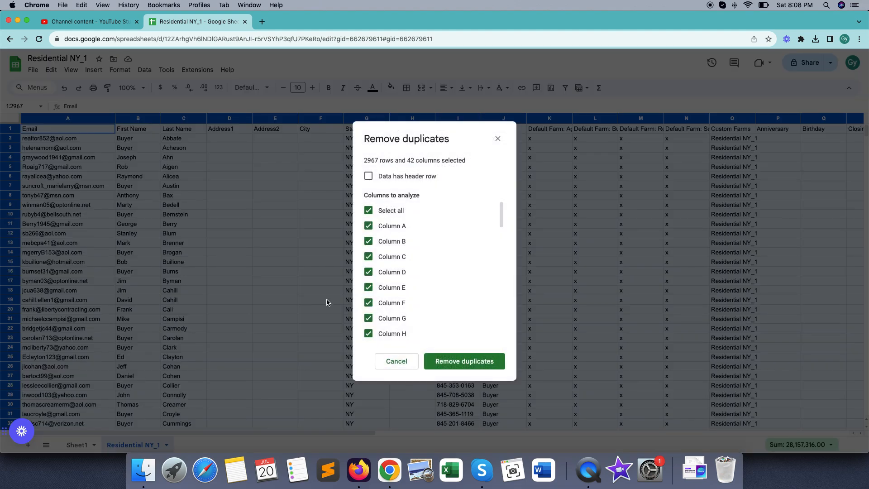
left_click(369, 177)
left_click(455, 361)
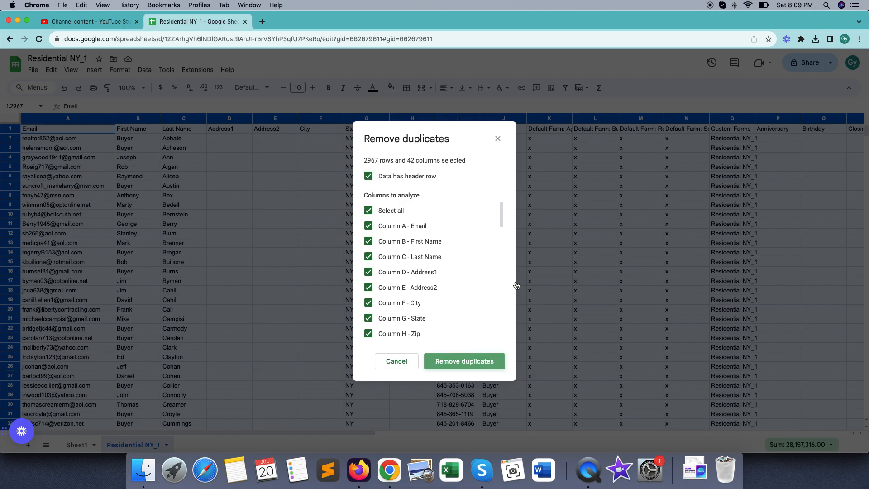
left_click_drag(319, 239, 407, 243)
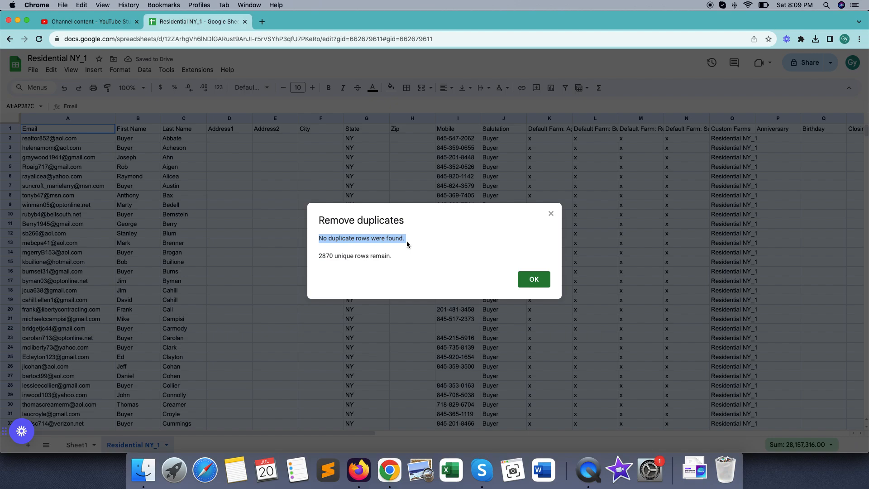
left_click(550, 214)
left_click(263, 225)
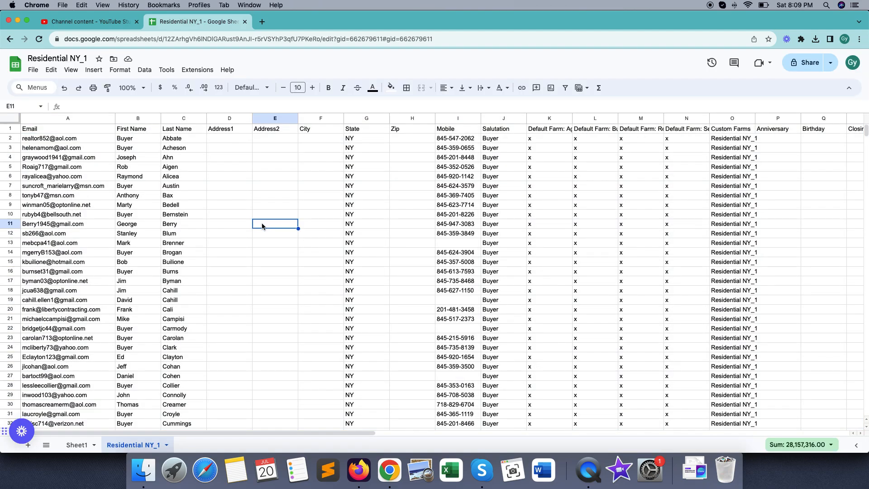
- Remove duplicates from the Email column only
left_click(48, 119)
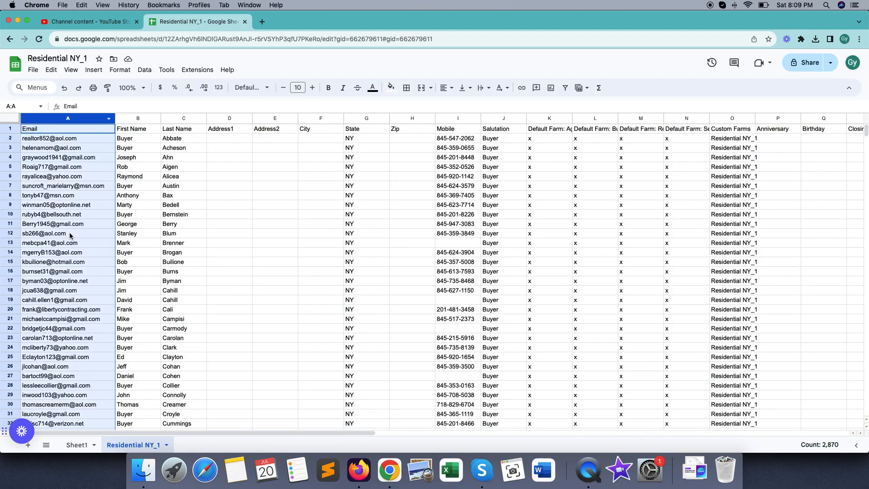
left_click(145, 71)
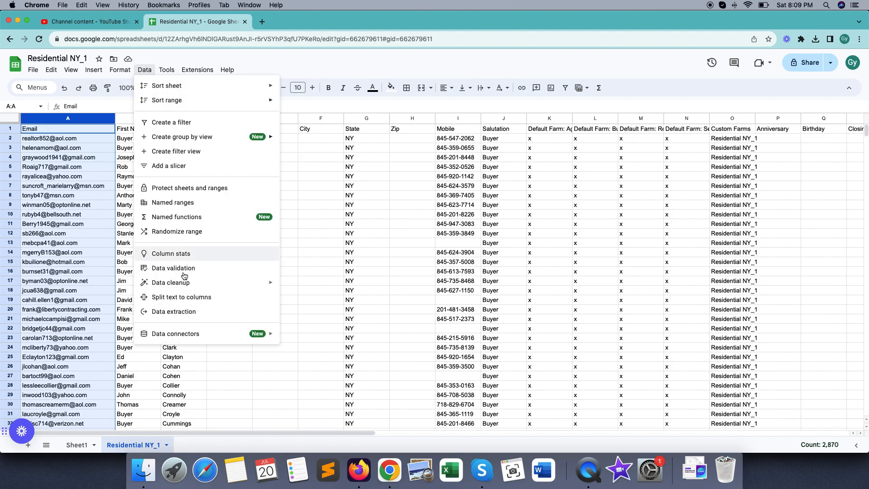
mouse_move(188, 284)
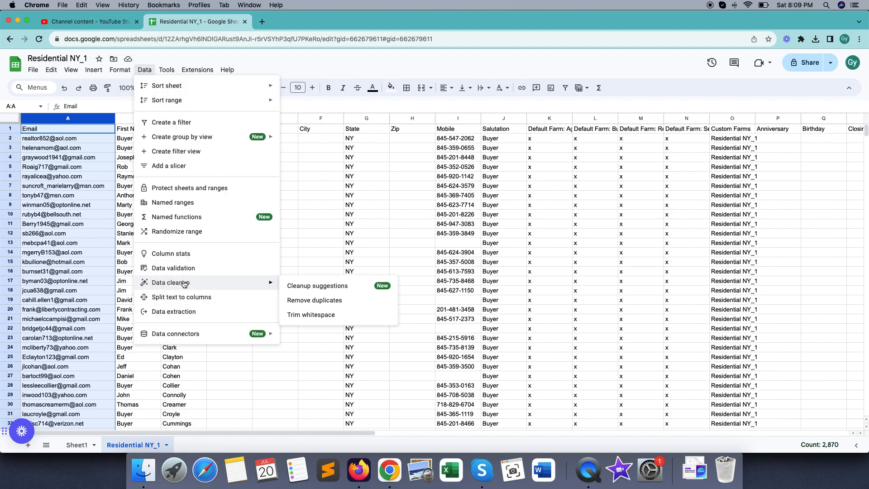
left_click(334, 302)
left_click(386, 239)
left_click(469, 318)
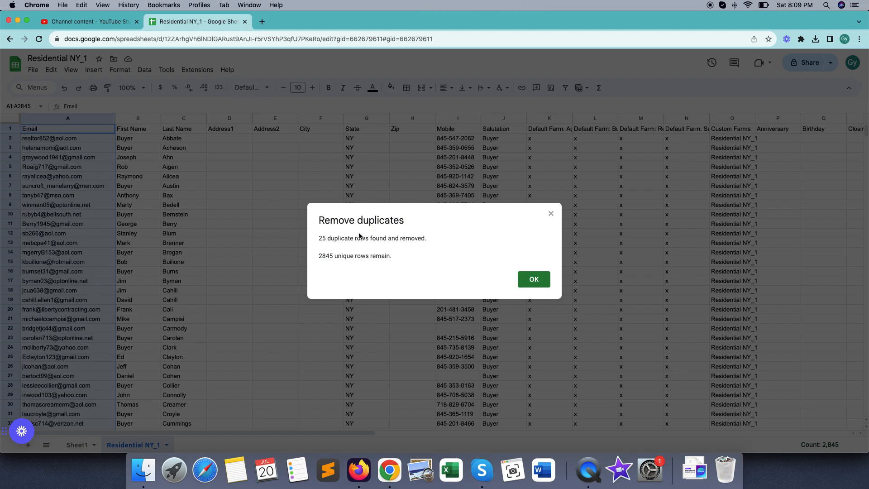
left_click(537, 279)
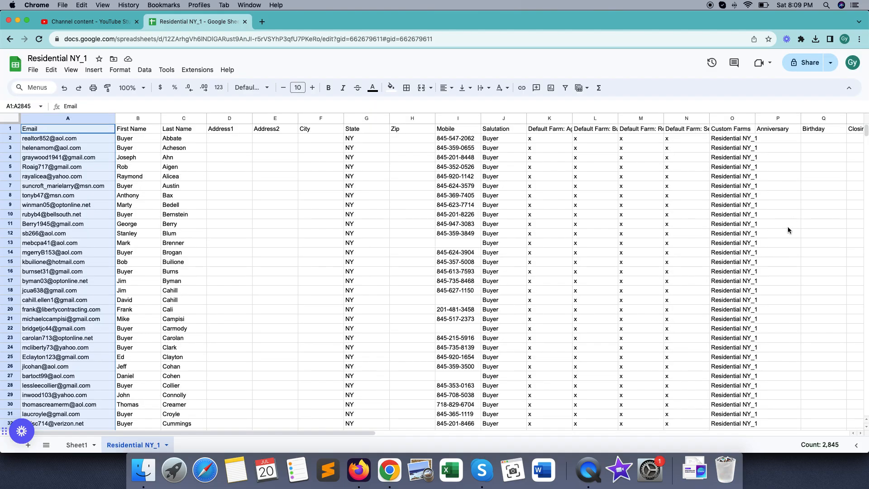
- Check the Email column against the other contact columns in the last data rows of the sheet
left_click_drag(863, 137, 847, 401)
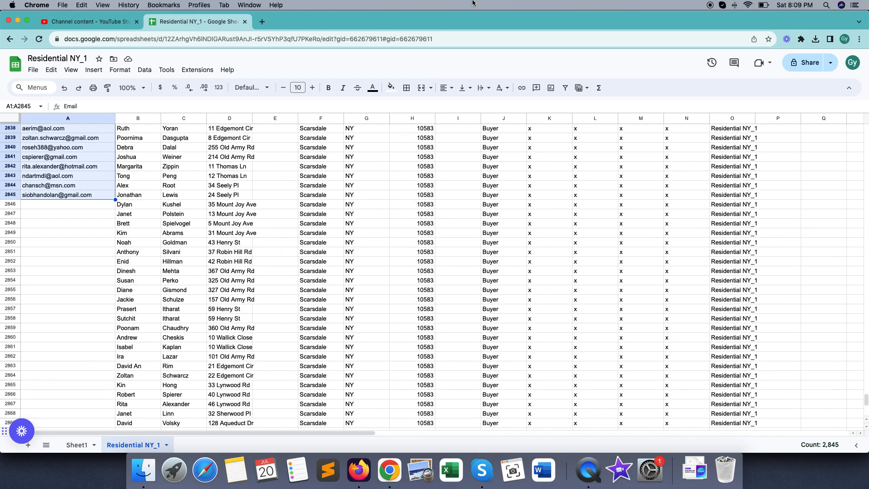
scroll(74, 211, "down", 1)
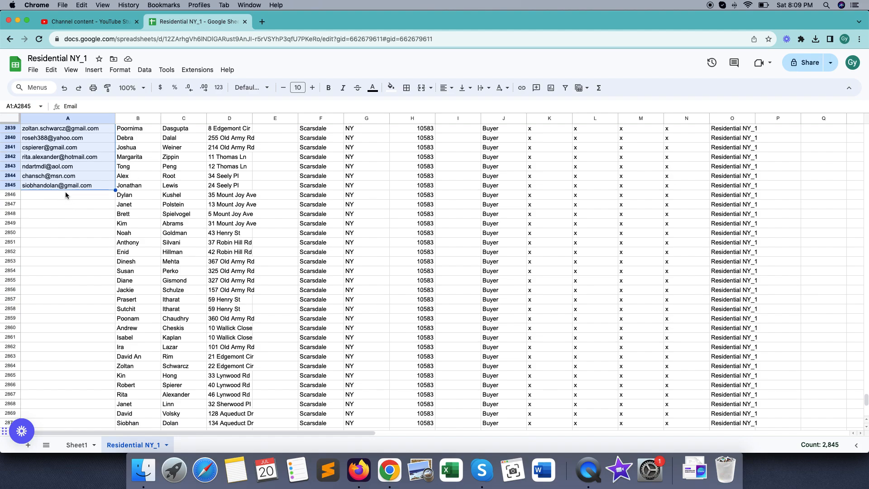
scroll(75, 195, "down", 2)
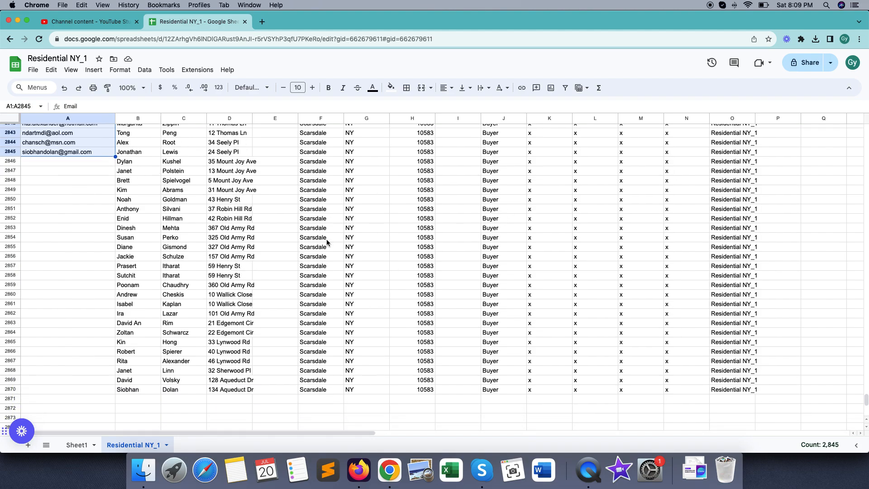
scroll(124, 198, "up", 20)
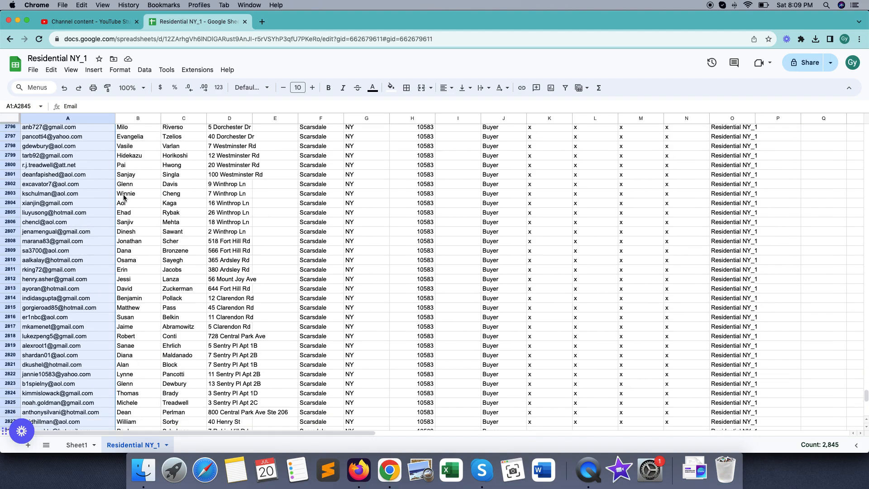
scroll(125, 198, "up", 6)
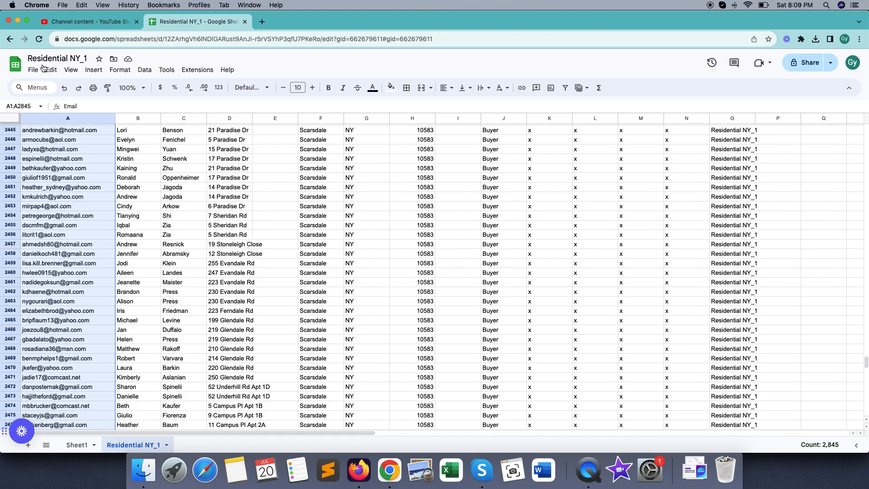
- Undo the duplicate removal in the Email column and return to the start of the sheet
left_click(64, 89)
scroll(245, 283, "down", 15)
left_click(245, 281)
scroll(245, 283, "down", 20)
scroll(245, 283, "up", 20)
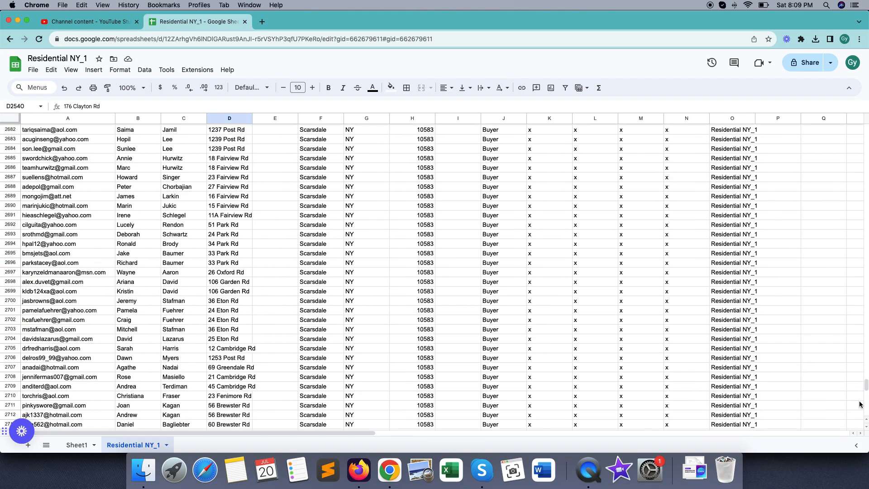
left_click_drag(865, 385, 863, 95)
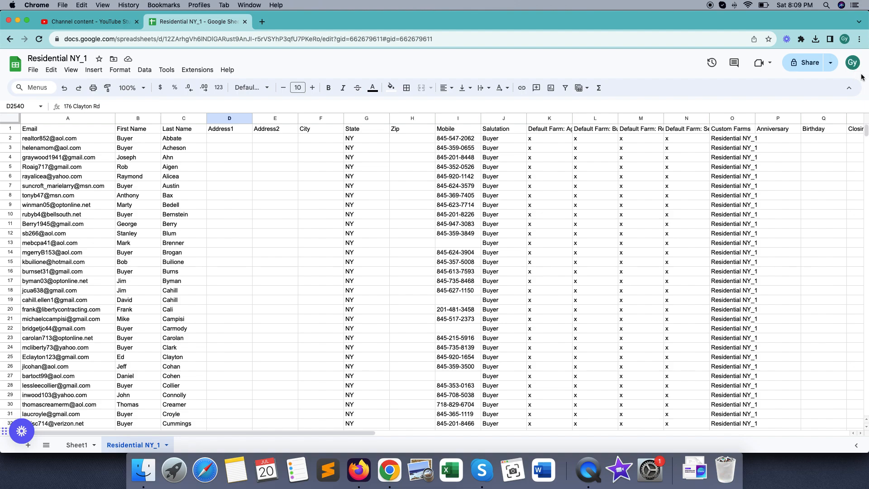
- Freeze the header row, row 1, of the Residential NY_1 sheet
left_click(11, 129)
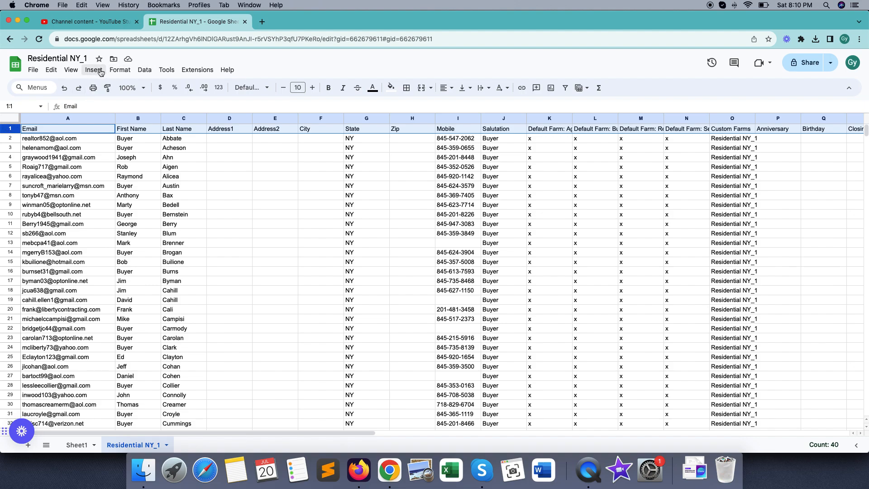
left_click(71, 70)
mouse_move(108, 103)
left_click(230, 117)
left_click(213, 162)
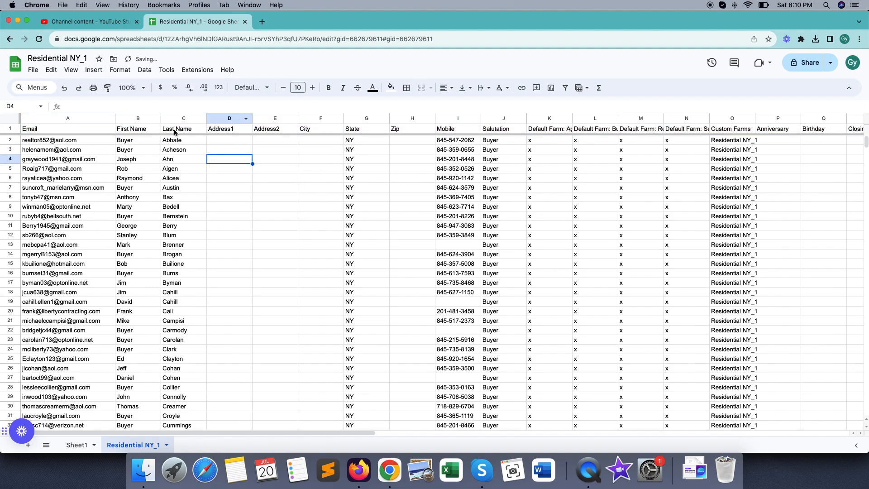
- Fill the header row, row 1, with yellow
left_click(11, 129)
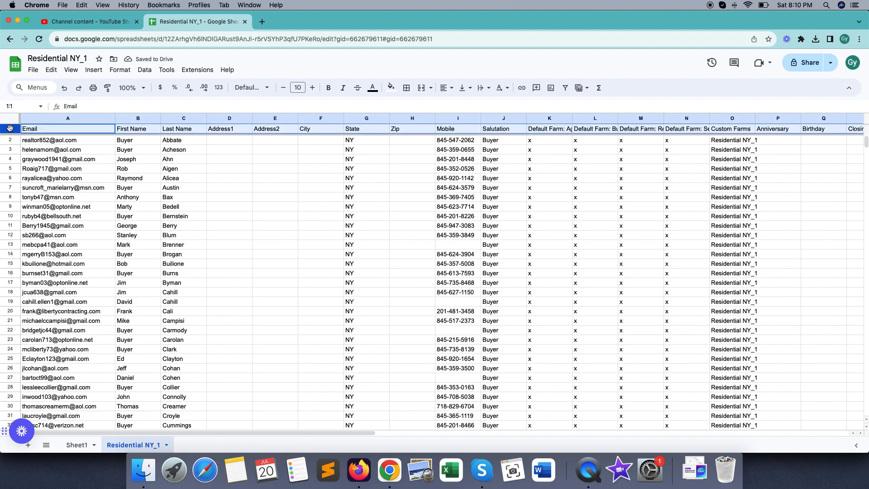
left_click(391, 88)
left_click(420, 127)
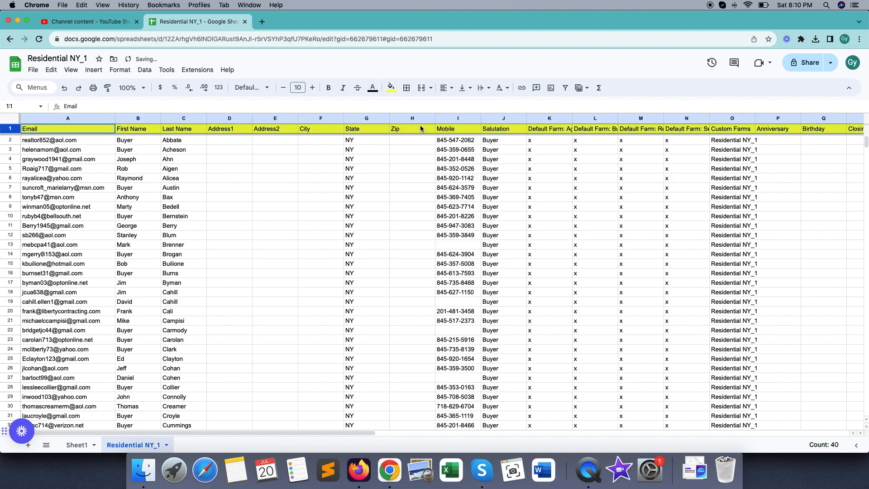
left_click(233, 166)
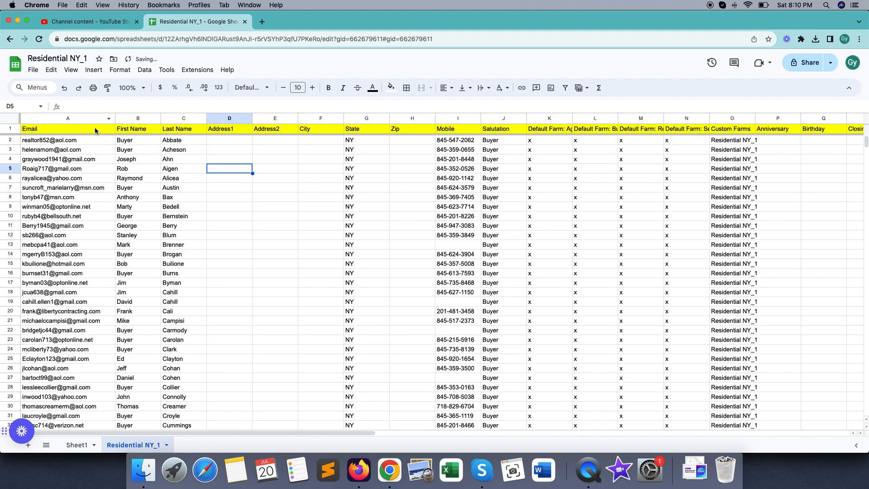
- Select the entire sheet and sort it A to Z by the Email column
left_click(8, 119)
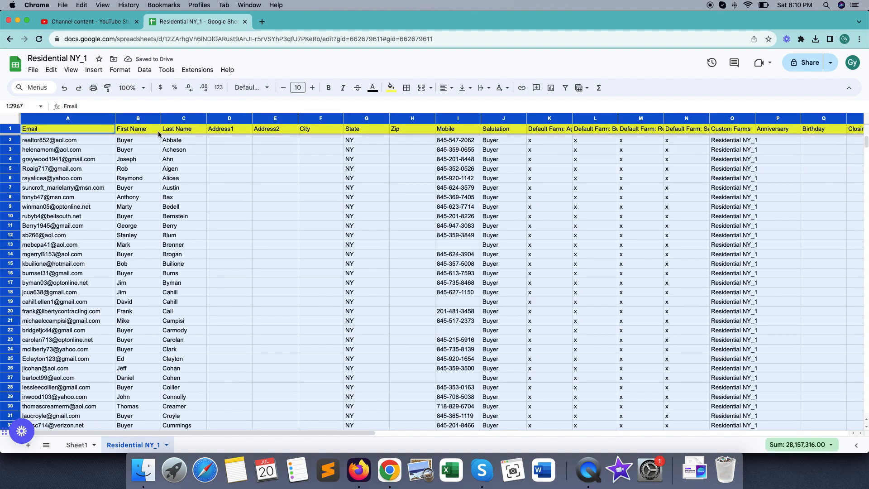
left_click(109, 120)
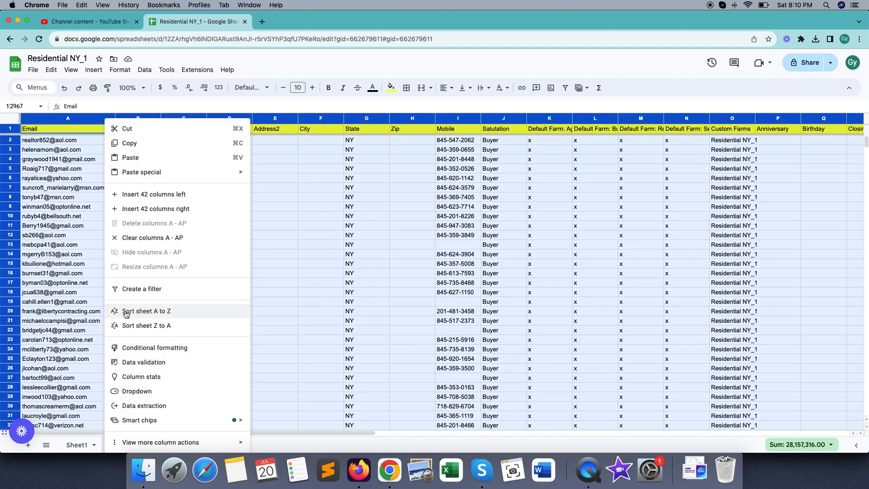
left_click(167, 312)
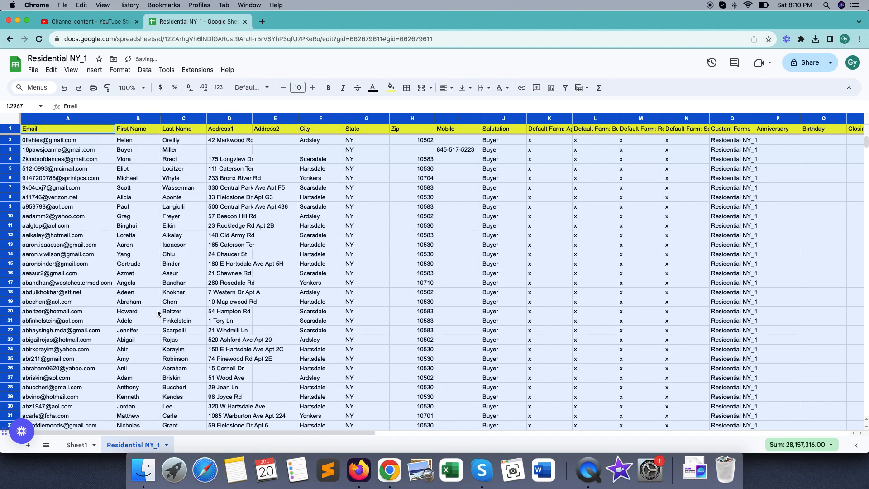
left_click(183, 152)
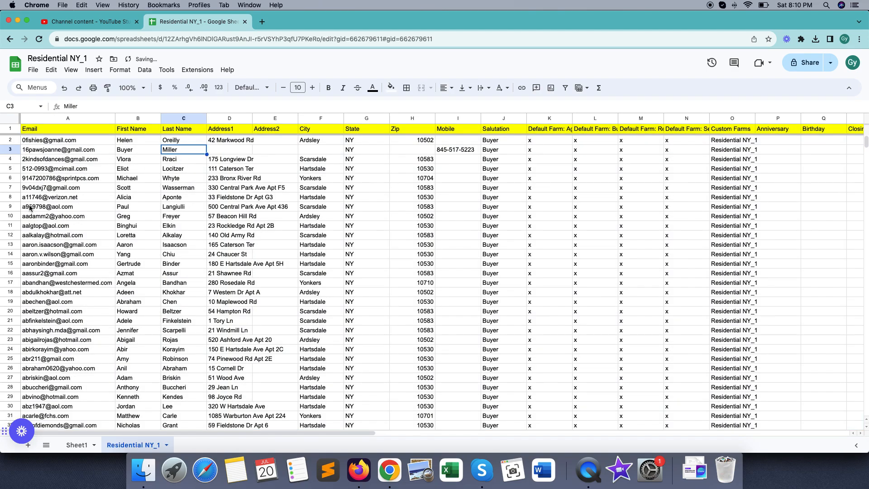
- Scan the sorted Email column from the first rows down to about row 480 for repeated addresses
scroll(50, 272, "down", 5)
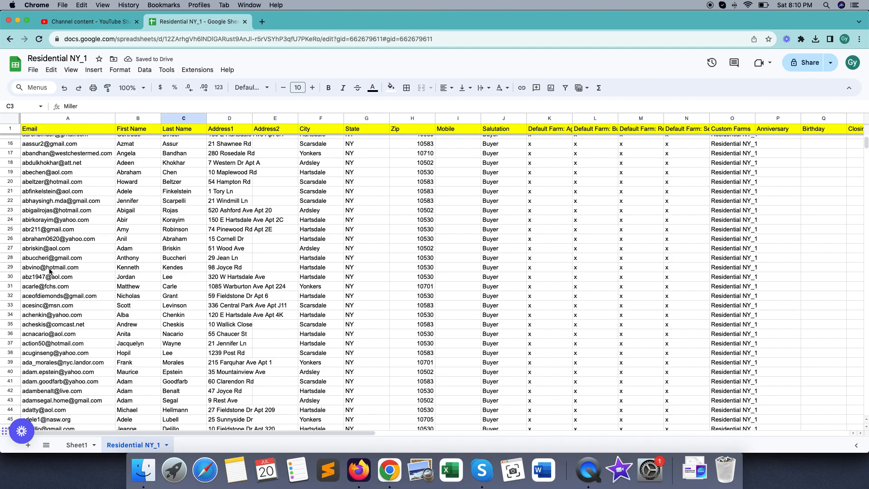
left_click(72, 261)
scroll(68, 258, "up", 5)
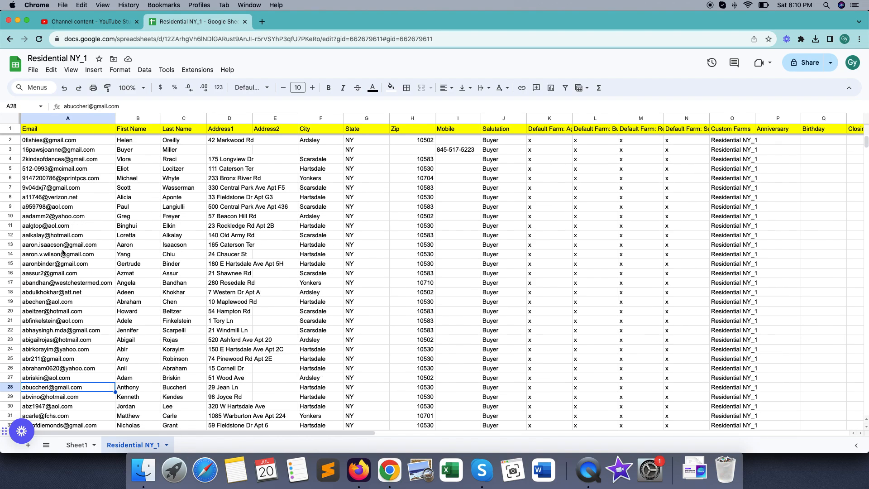
left_click(91, 187)
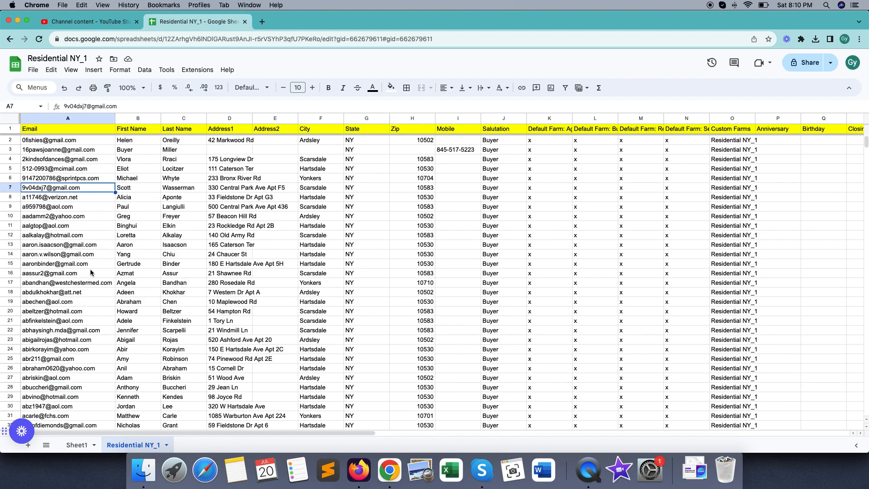
mouse_move(92, 282)
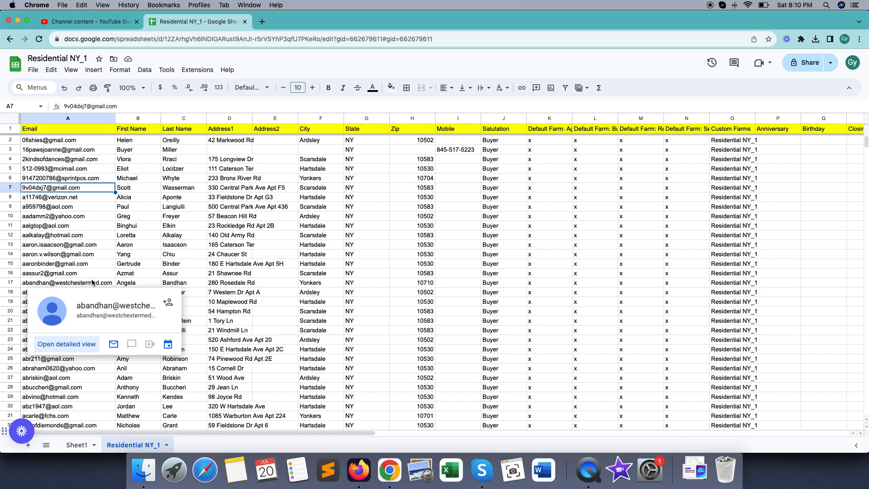
scroll(92, 282, "down", 20)
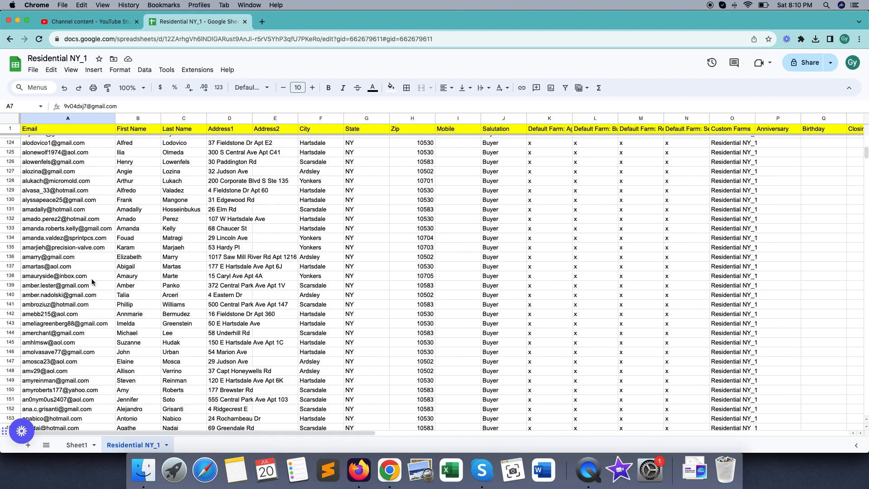
scroll(92, 280, "down", 20)
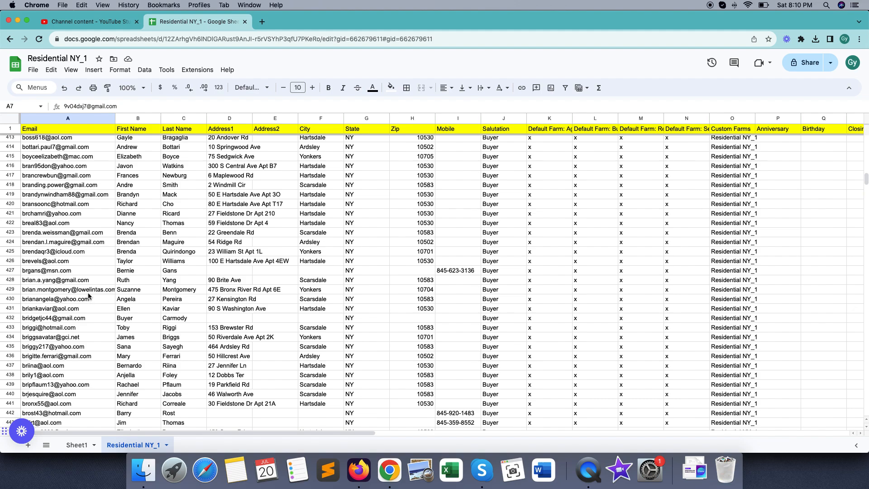
scroll(89, 296, "down", 12)
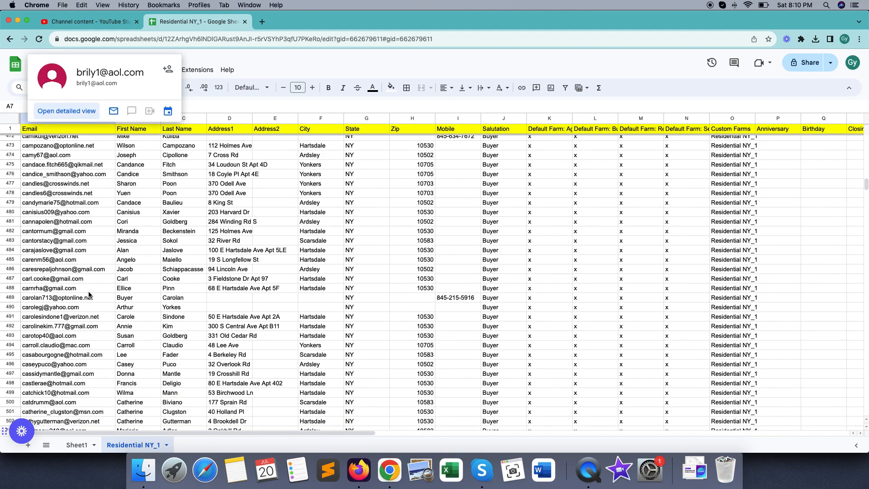
- Compare the Email, First Name and Last Name entries in rows 483 and 484
left_click(39, 244)
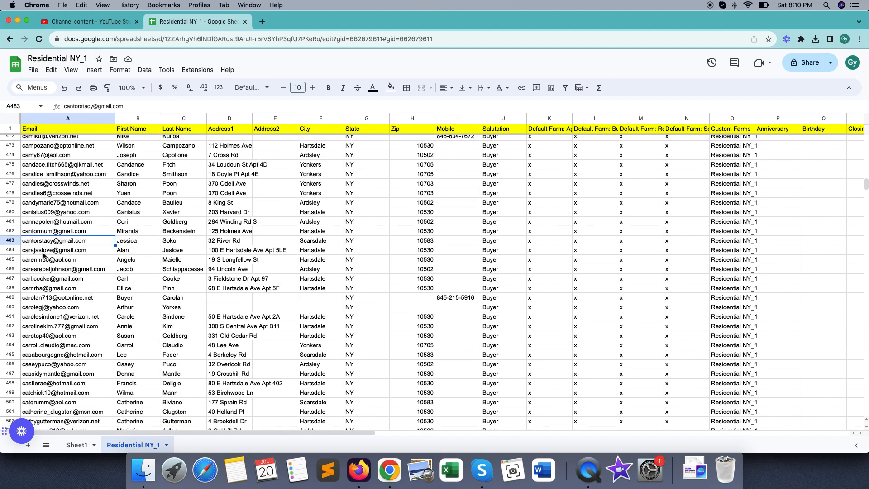
left_click(44, 254)
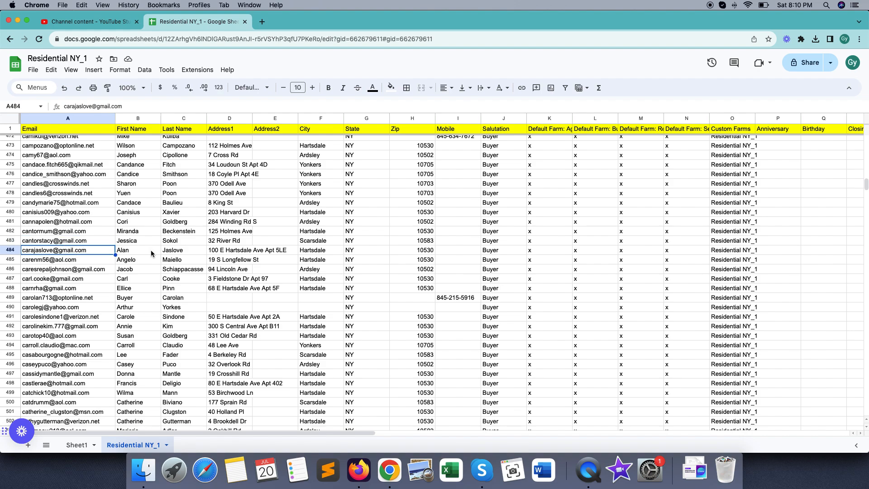
left_click(134, 250)
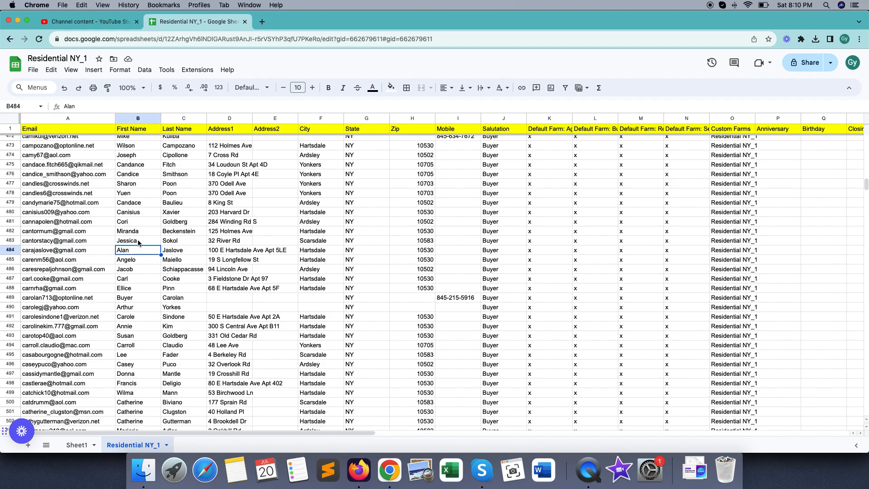
key("Up")
key("Right")
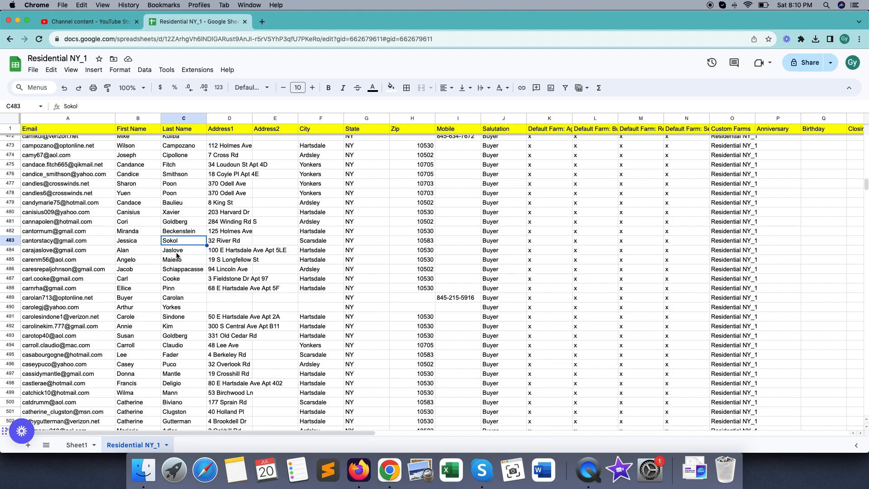
key("Down")
key("Left")
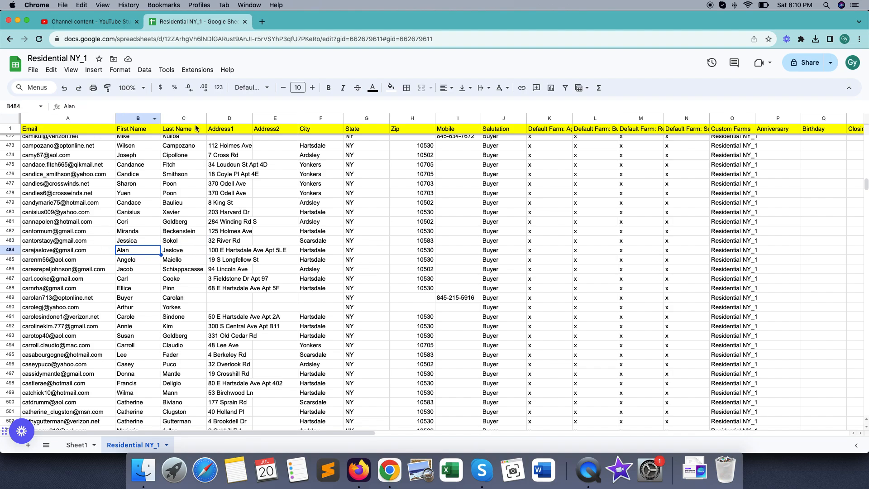
left_click(145, 70)
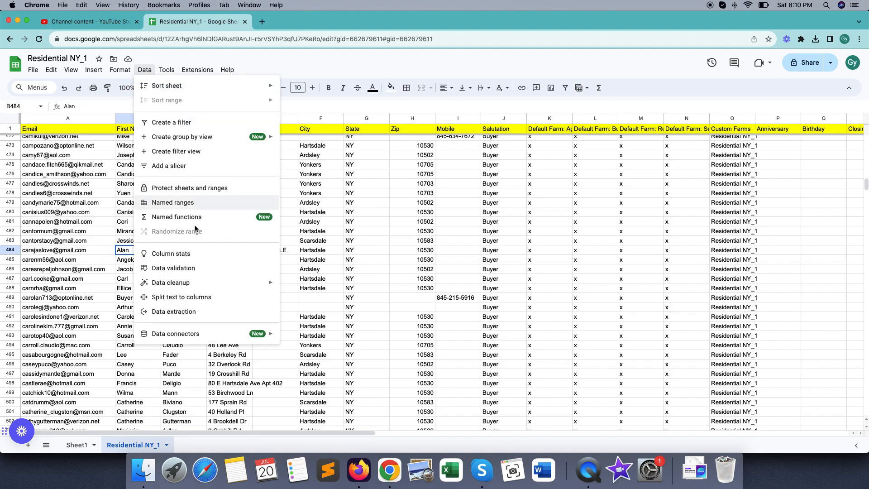
left_click(357, 232)
- Select the whole Email column and start a conditional formatting rule for it
scroll(72, 272, "up", 20)
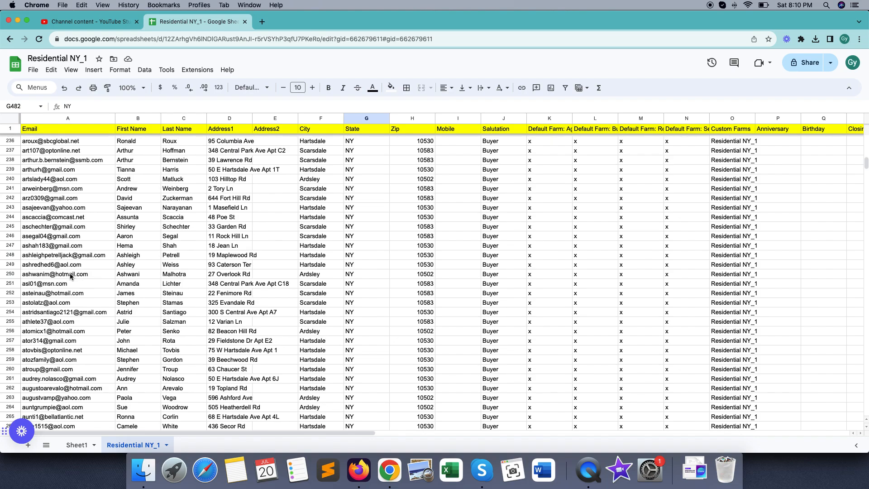
left_click_drag(860, 164, 863, 126)
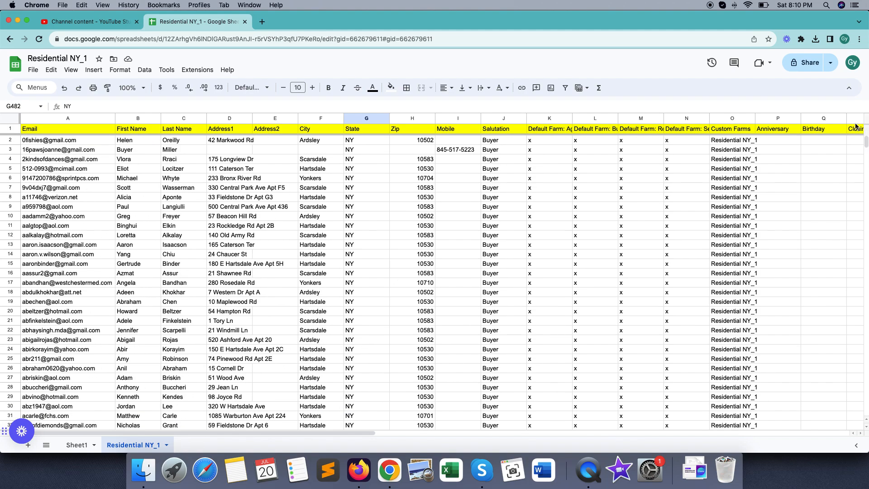
left_click(70, 119)
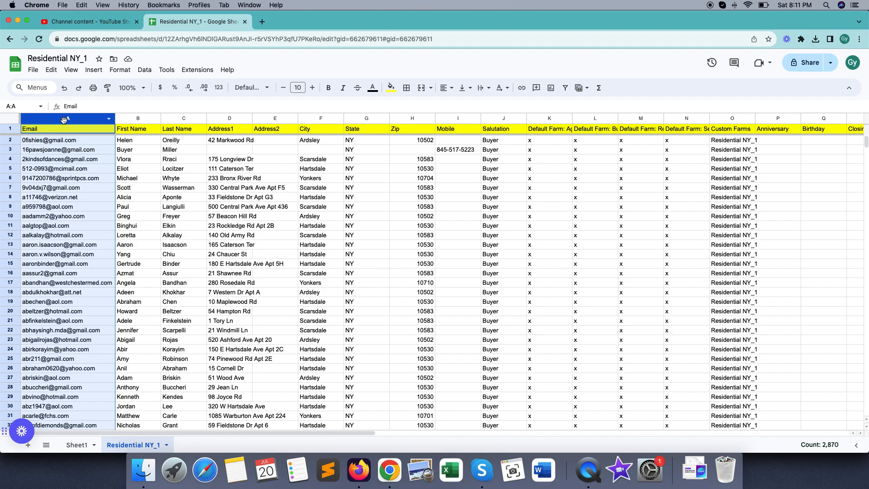
left_click(120, 70)
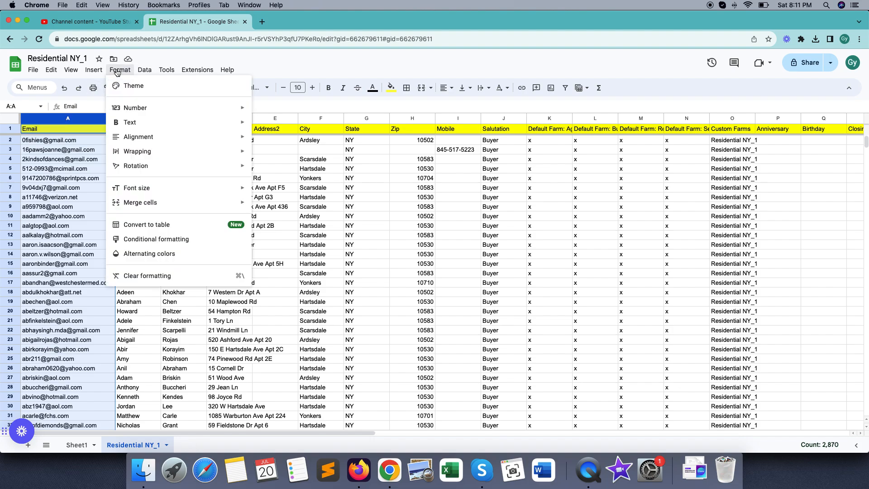
left_click(157, 240)
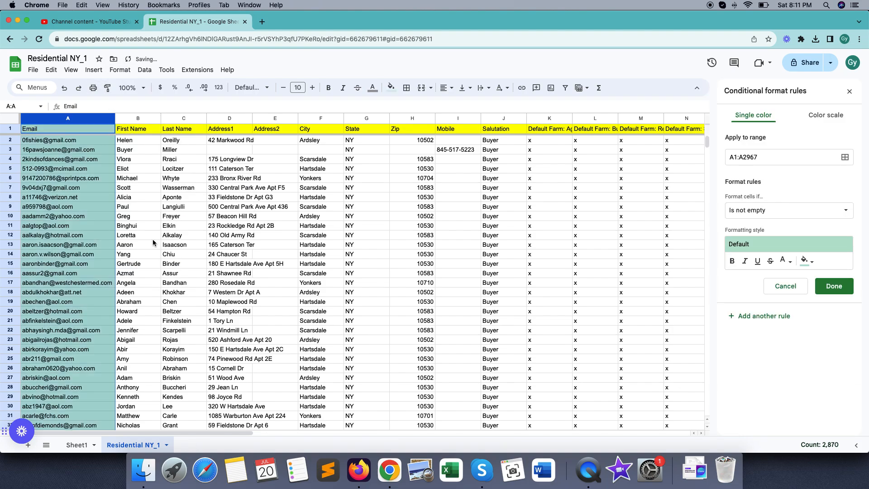
- Set the rule's condition to the custom formula =COUNTIF(A:A, A1)>1
left_click(761, 212)
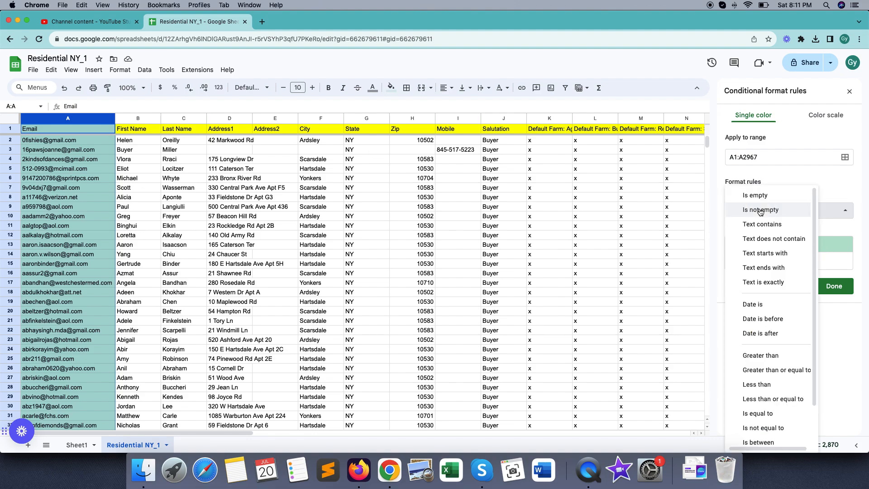
scroll(774, 362, "down", 2)
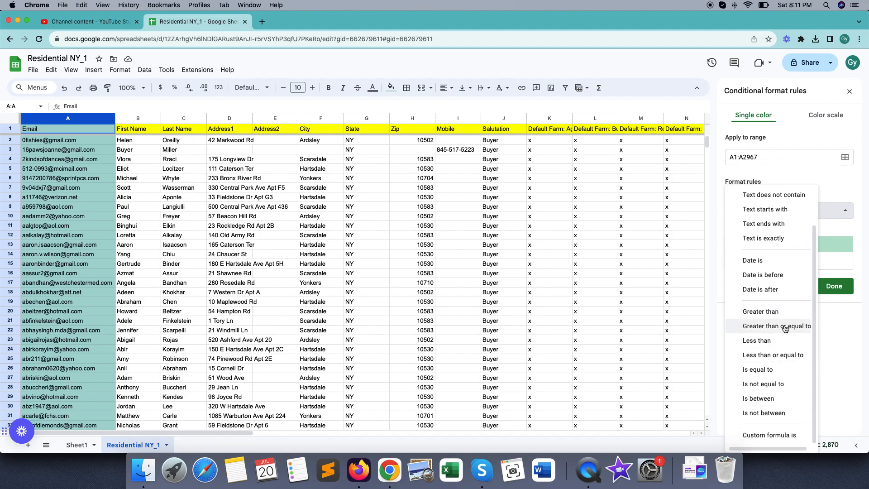
left_click(779, 437)
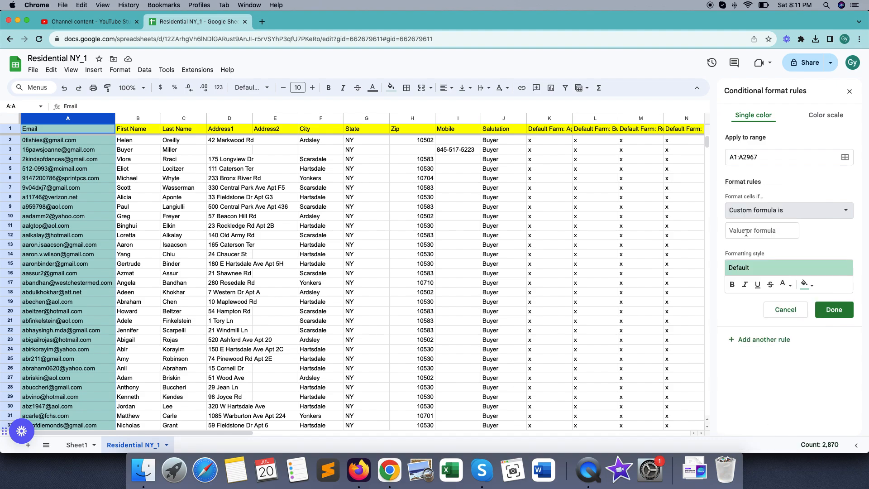
left_click(746, 231)
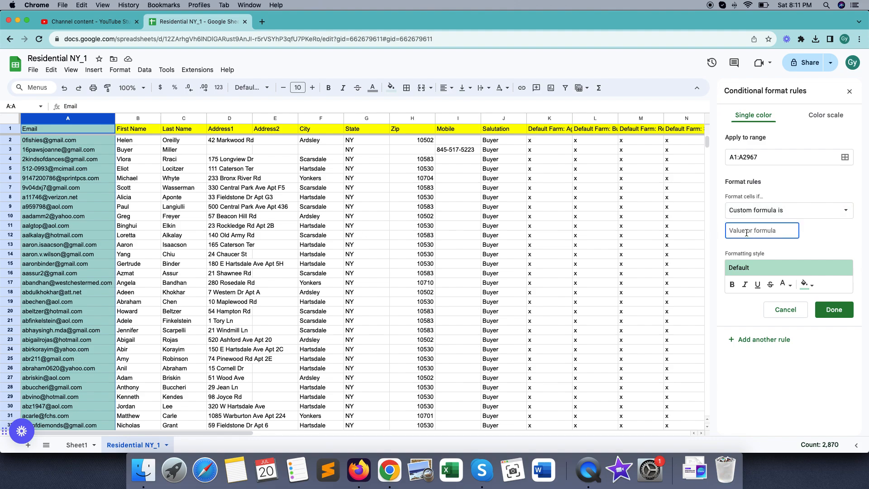
type("=")
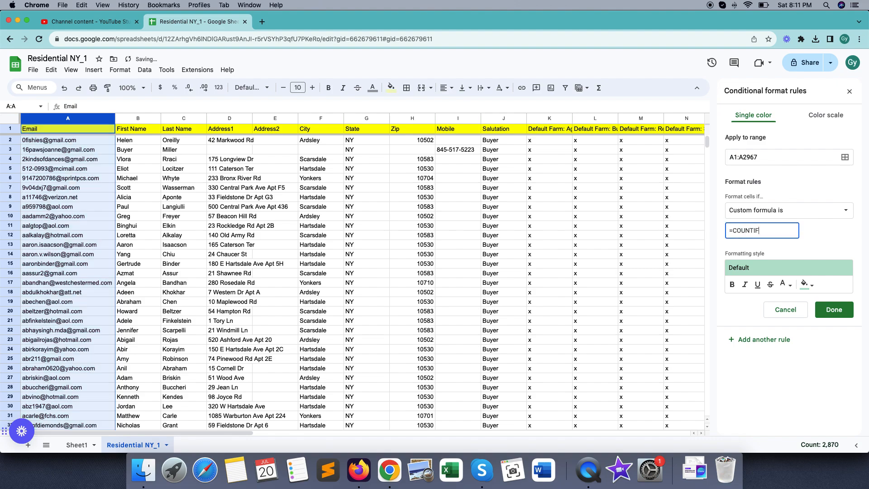
type("COUNTIF(A:A, A1)>1")
triple_click(742, 231)
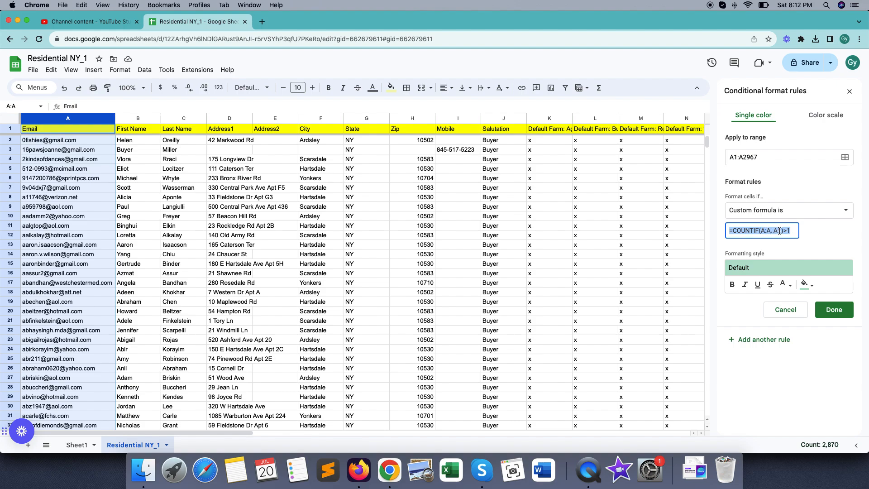
- Give the duplicate rule a light red fill and save the rule
left_click(815, 290)
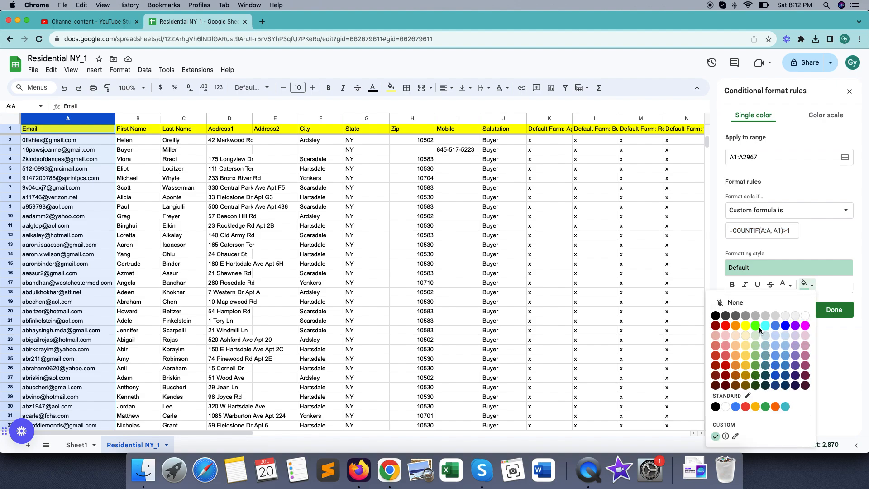
left_click(726, 356)
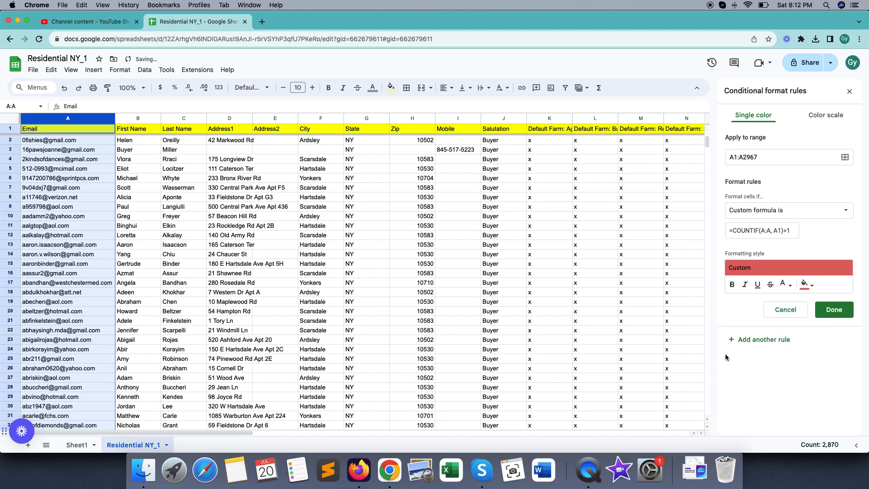
left_click(835, 310)
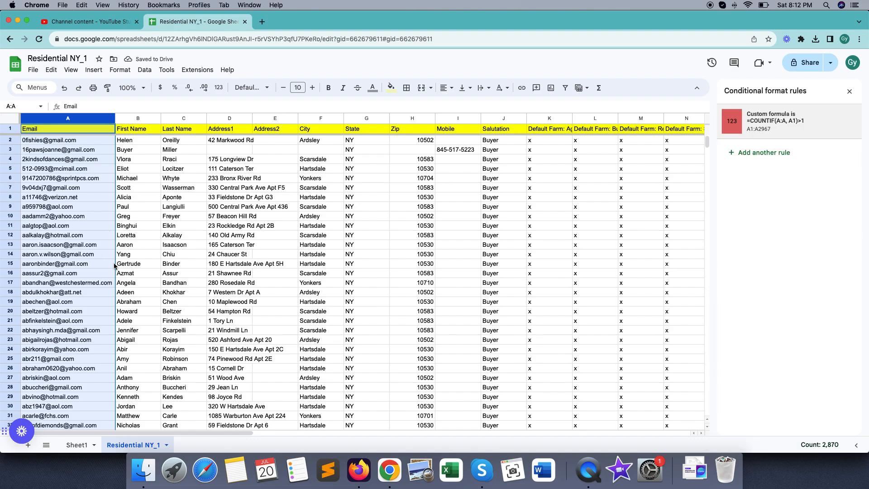
- Look down the Email column for highlighted duplicates and examine the pairs in rows 337–338 and 455–456
left_click(96, 263)
scroll(86, 278, "down", 20)
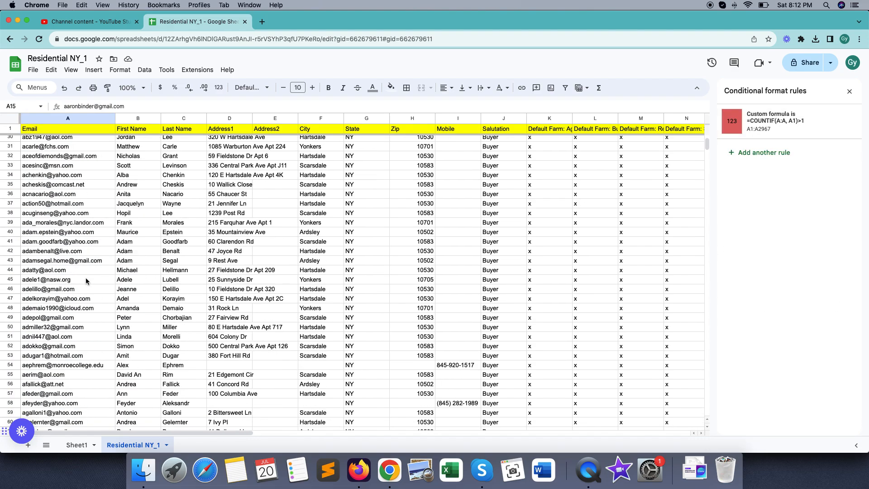
scroll(86, 278, "down", 20)
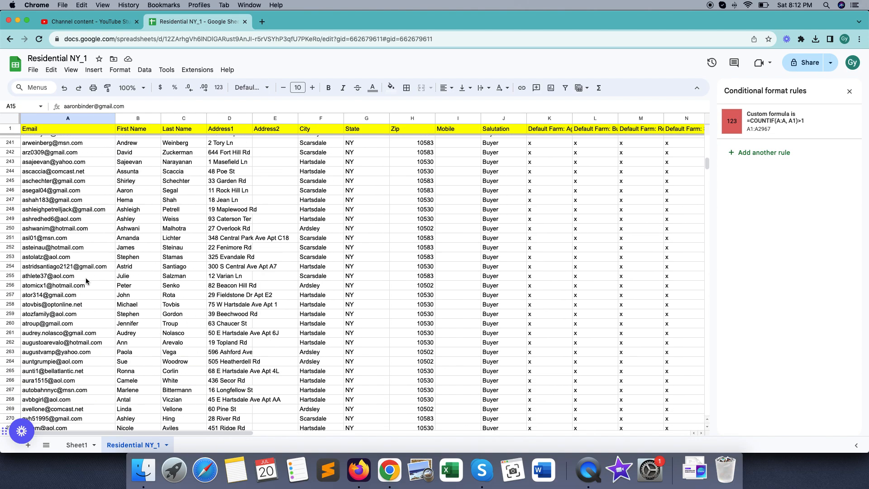
left_click(46, 178)
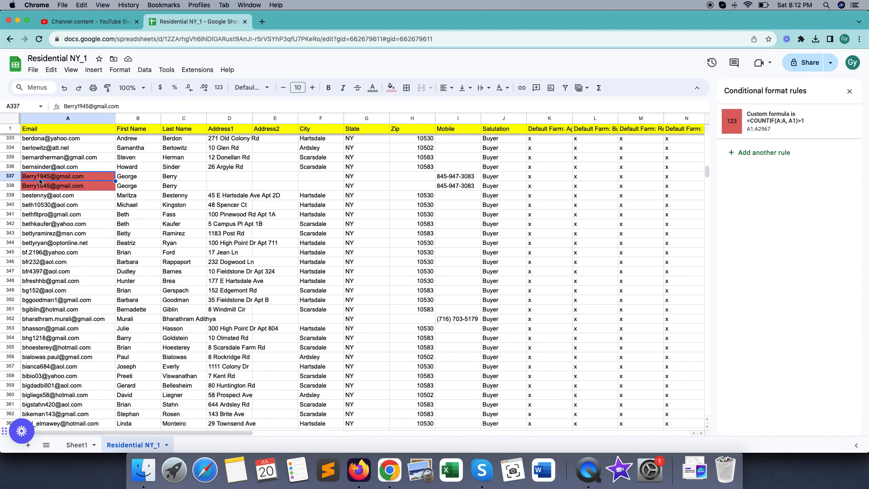
left_click(65, 187)
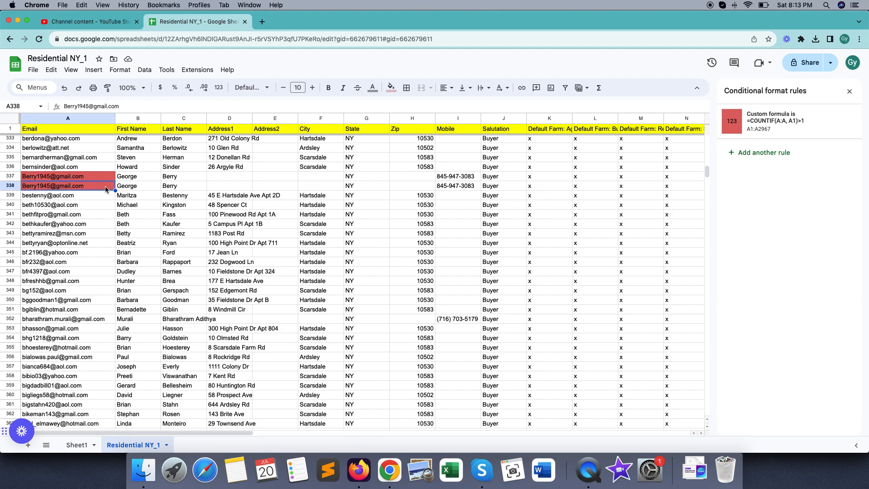
scroll(109, 270, "down", 10)
scroll(109, 271, "down", 14)
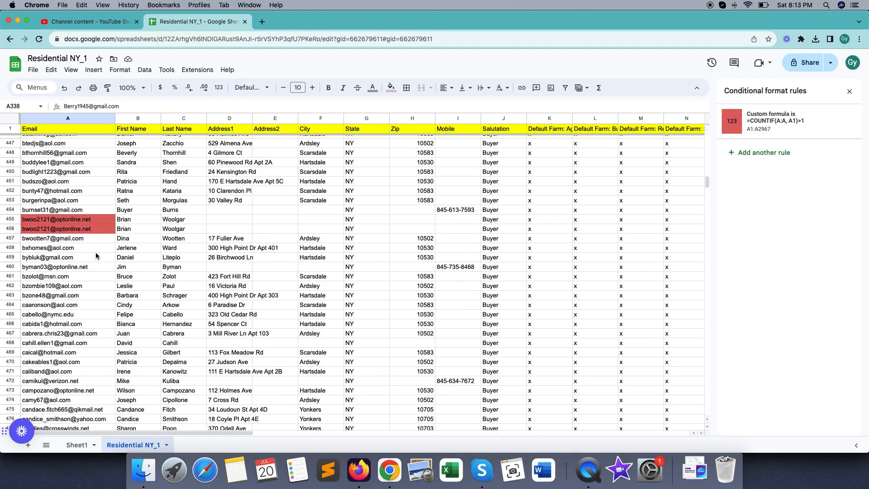
left_click(13, 219)
left_click(14, 229)
- Examine the highlighted duplicate emails further down the sheet, in rows 529–530, rows 760–761 and at row 838
scroll(34, 303, "down", 13)
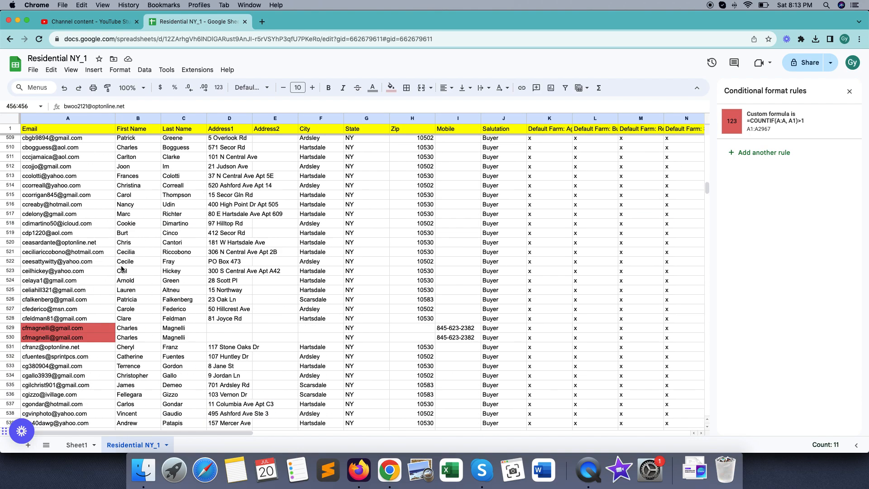
left_click(31, 335)
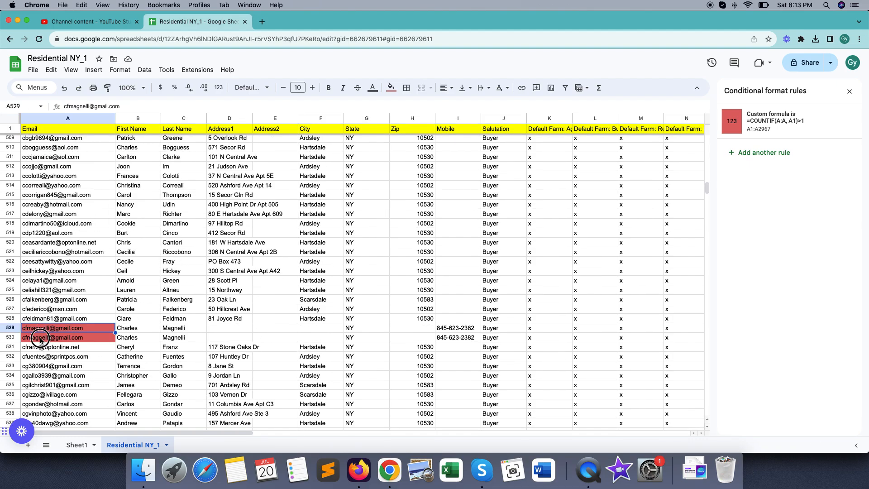
scroll(111, 347, "down", 20)
scroll(111, 351, "down", 20)
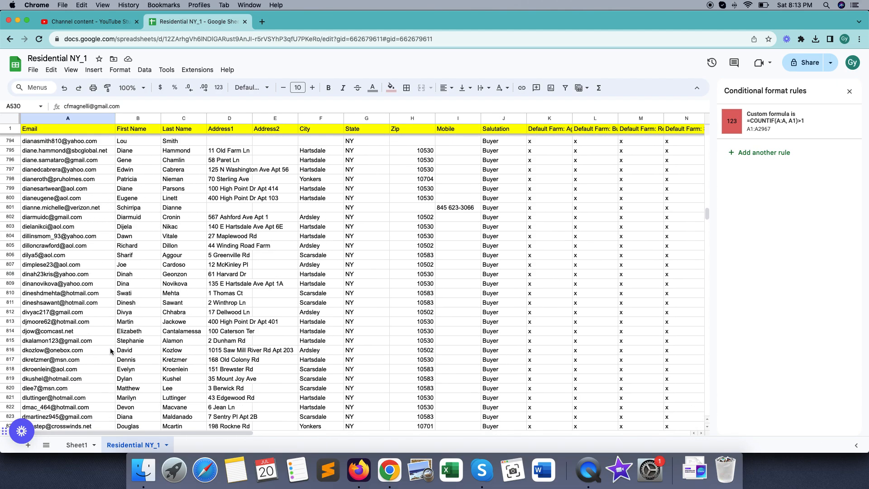
scroll(61, 166, "up", 2)
left_click(55, 218)
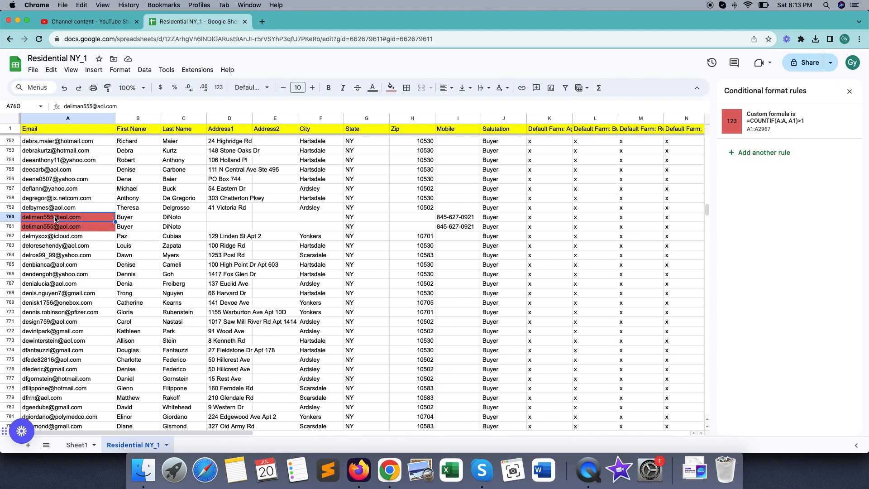
scroll(69, 279, "down", 14)
left_click(74, 270)
- Delete row 338, the second of the two highlighted duplicate contact rows 337 and 338
left_click_drag(705, 215, 712, 172)
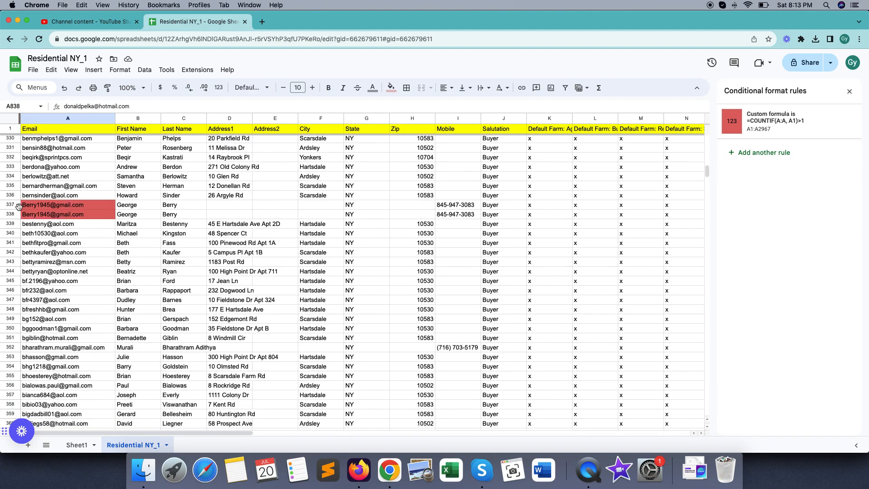
left_click(13, 216)
right_click(15, 216)
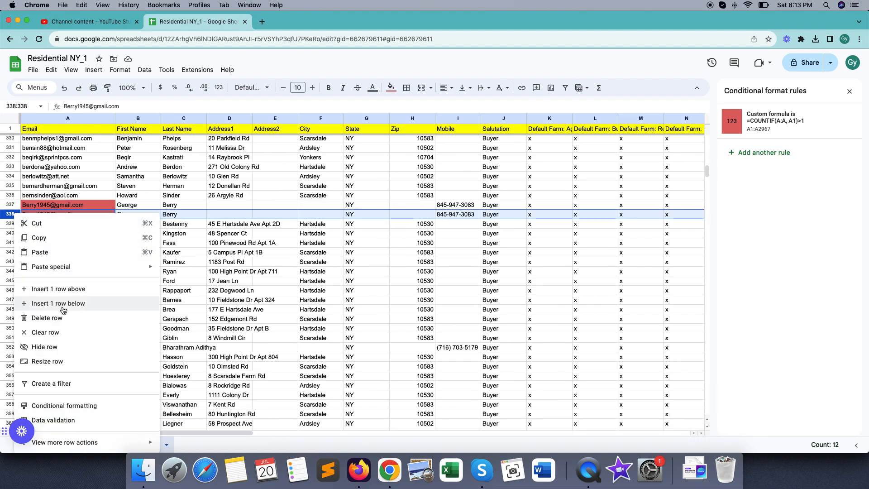
left_click(55, 317)
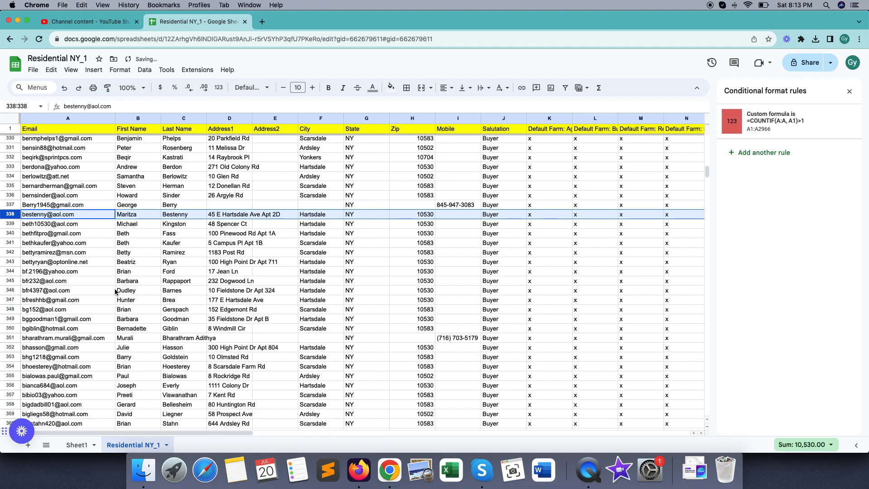
- Delete row 454, the first of the two highlighted duplicate contact rows 454 and 455
scroll(116, 292, "down", 20)
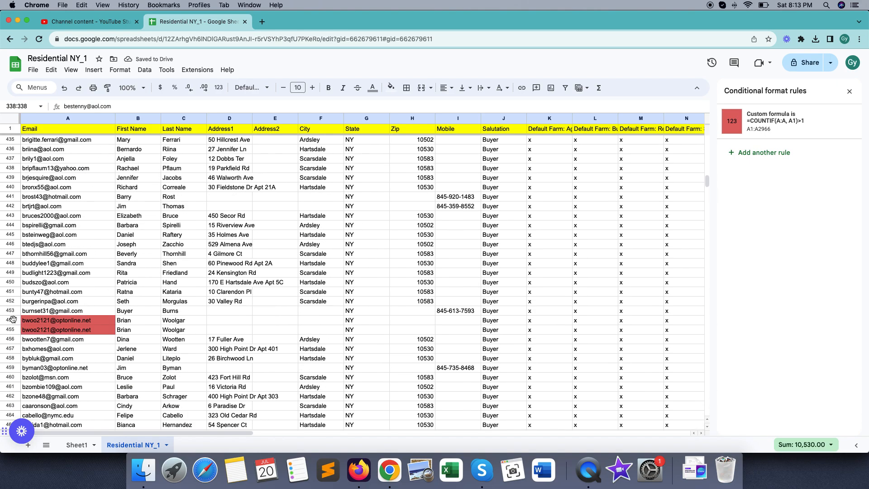
right_click(13, 322)
left_click(68, 188)
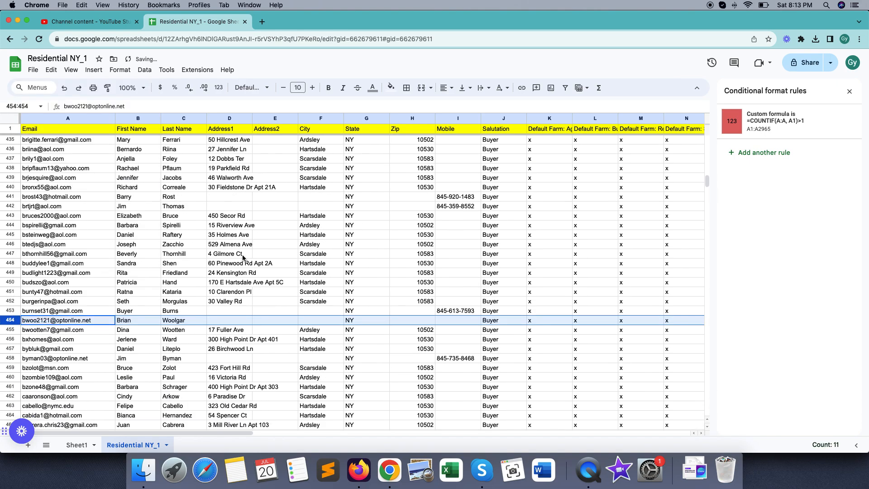
scroll(122, 320, "up", 20)
scroll(120, 320, "up", 20)
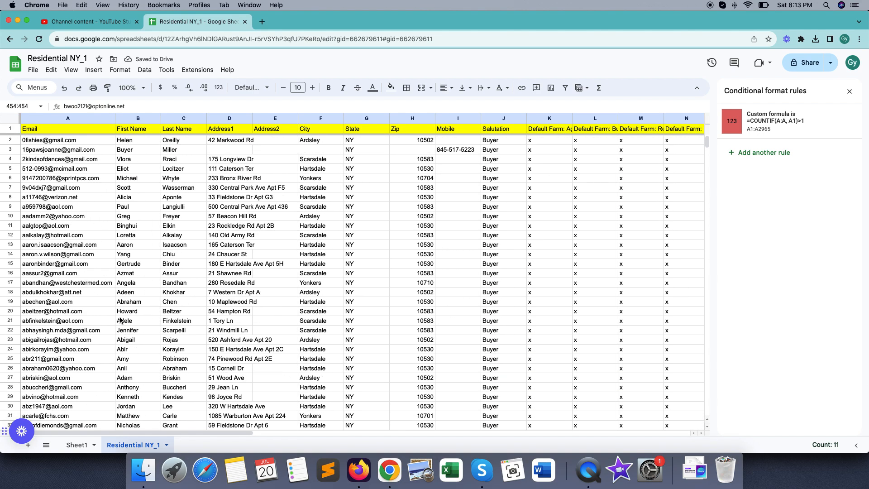